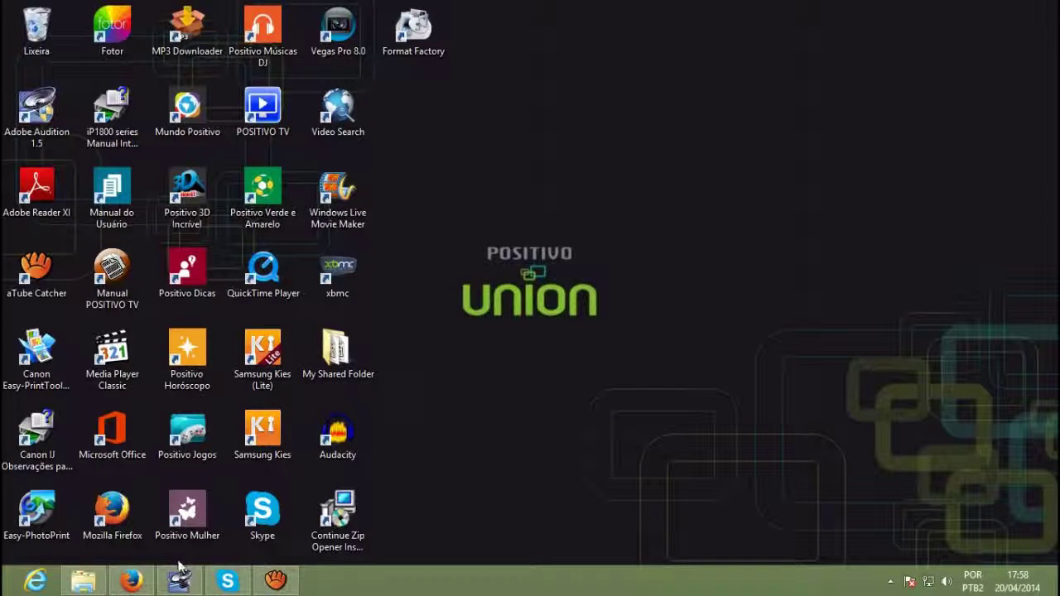
# Switch to Firefox and open the image of a singer using a pop filter at full size from the image results.
pyautogui.click(132, 583)
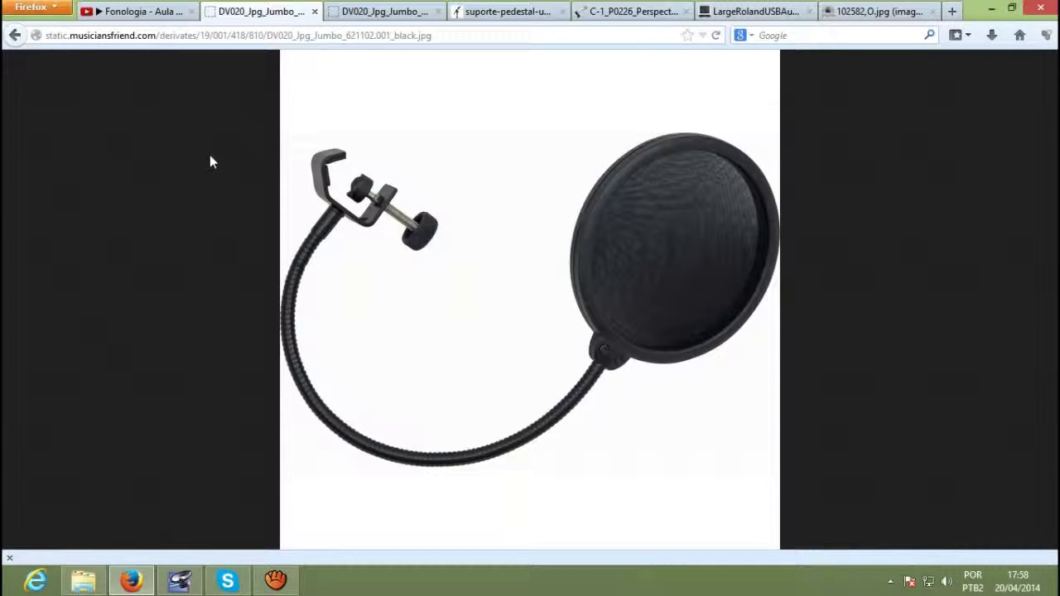
pyautogui.click(15, 36)
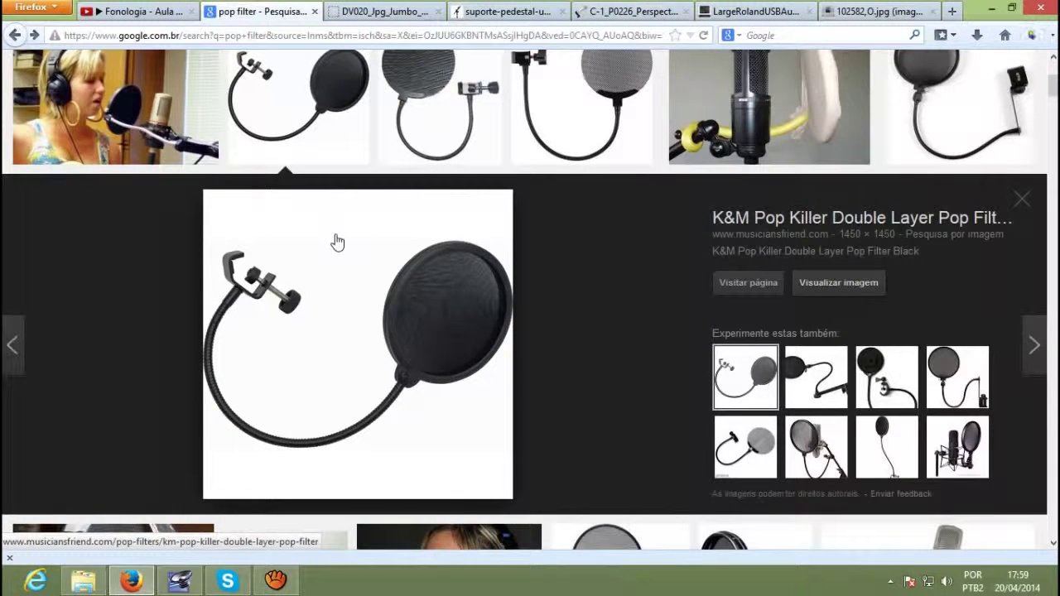
pyautogui.click(116, 121)
pyautogui.click(825, 282)
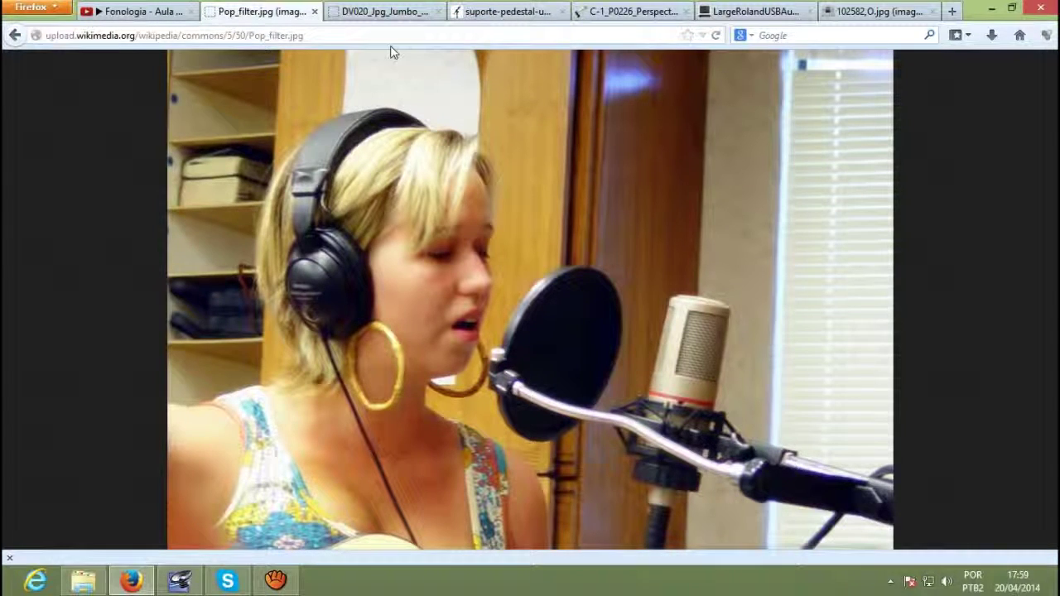
# View the open images of the Behringer C-1 microphone, microphone stand, pop filter, Roland Tri-Capture interface and Auto-Tune Evo plugin.
pyautogui.click(650, 14)
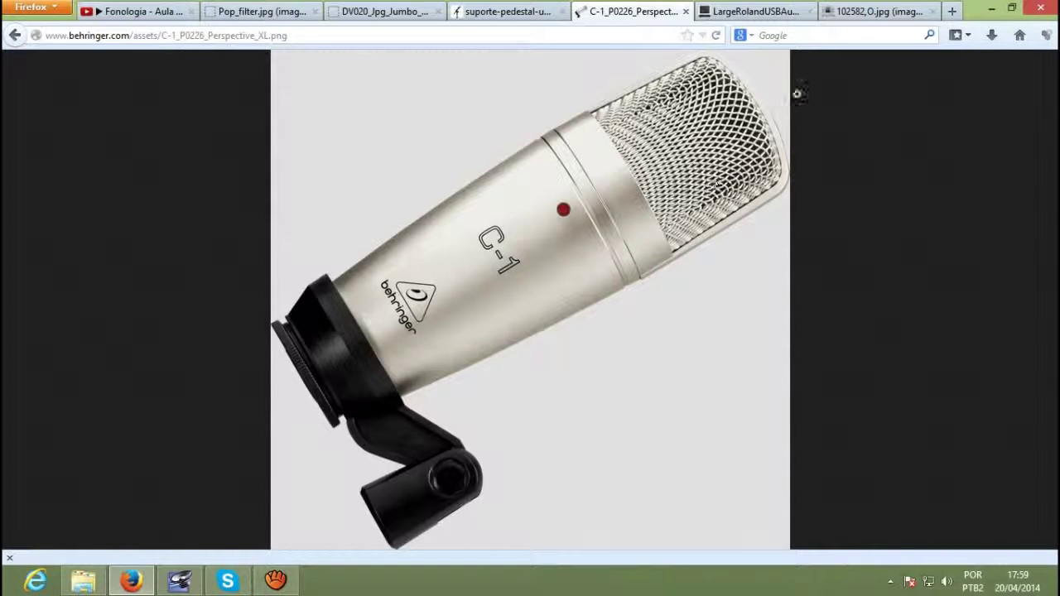
pyautogui.click(527, 11)
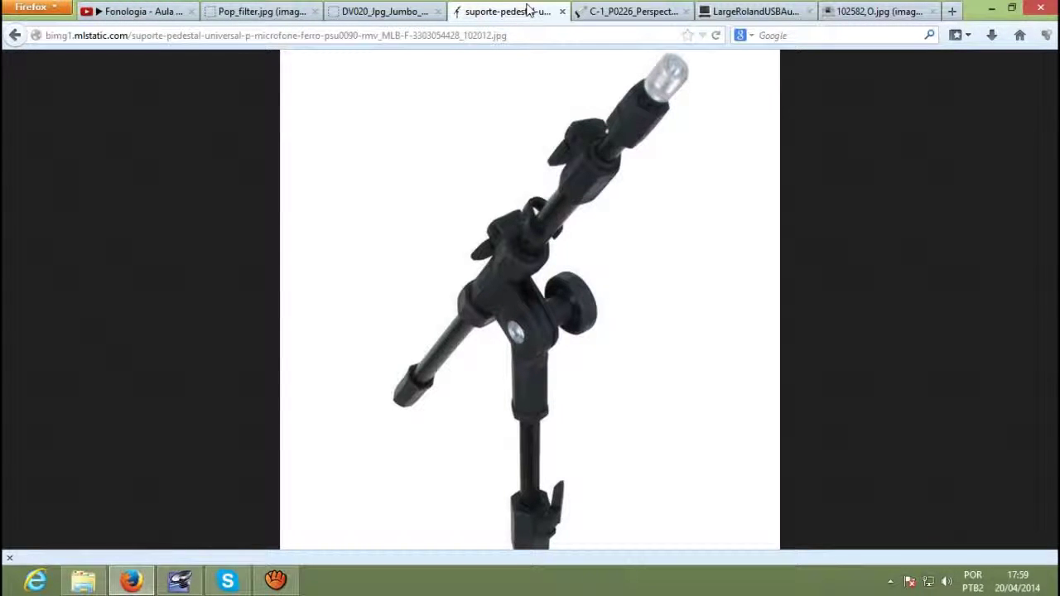
pyautogui.click(383, 16)
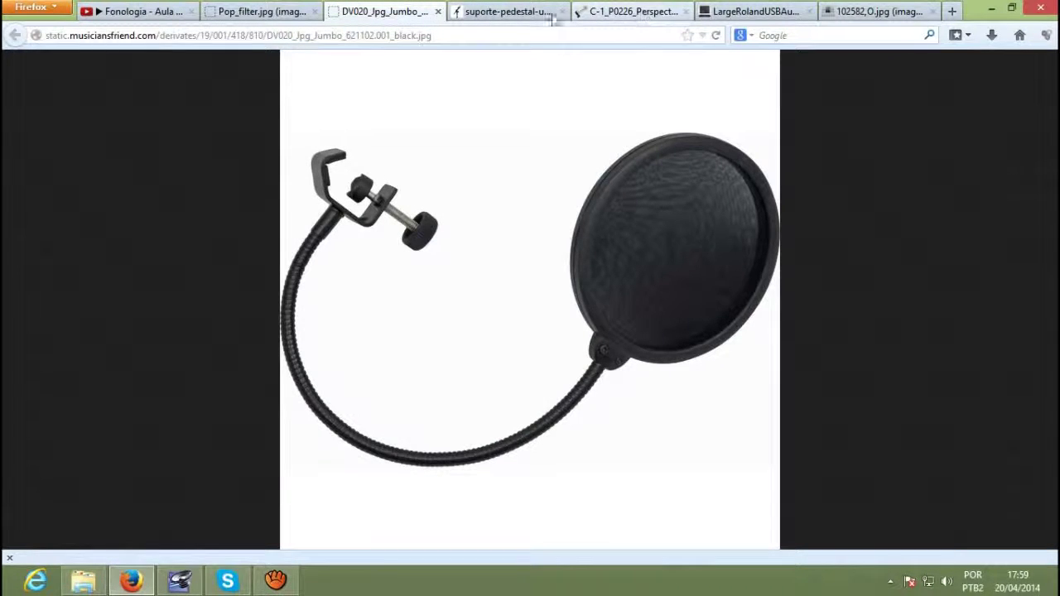
pyautogui.click(761, 15)
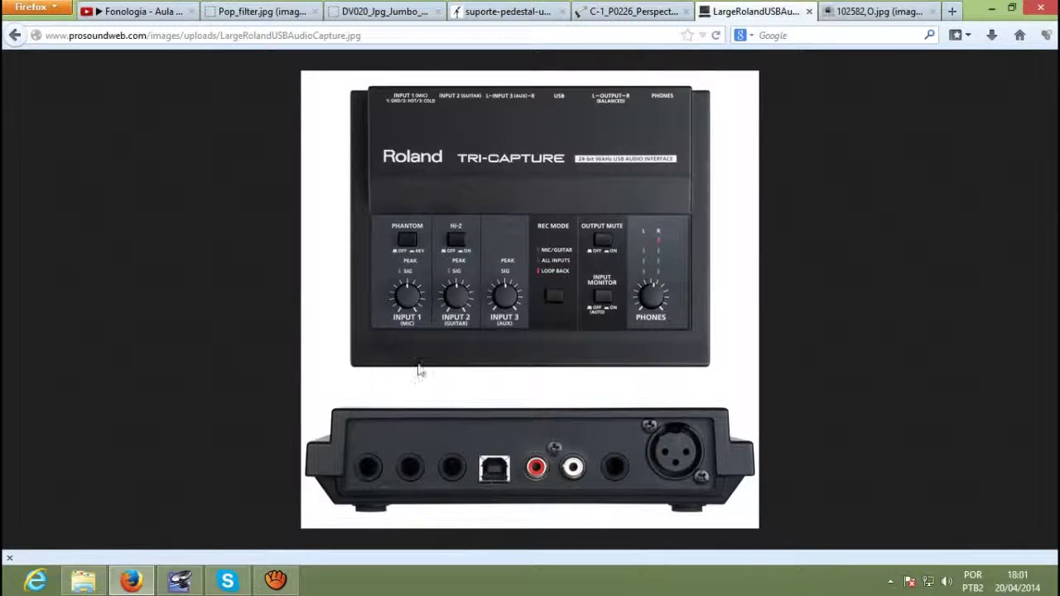
pyautogui.click(845, 13)
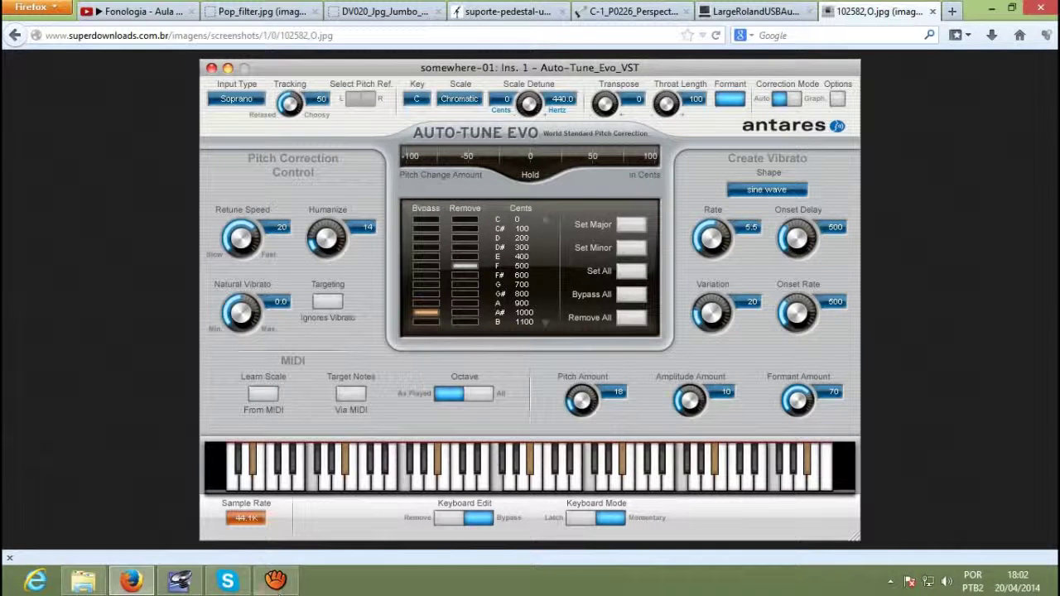
# Switch to Adobe Audition and record a vocal take about 7 seconds long on Track 1.
pyautogui.click(191, 584)
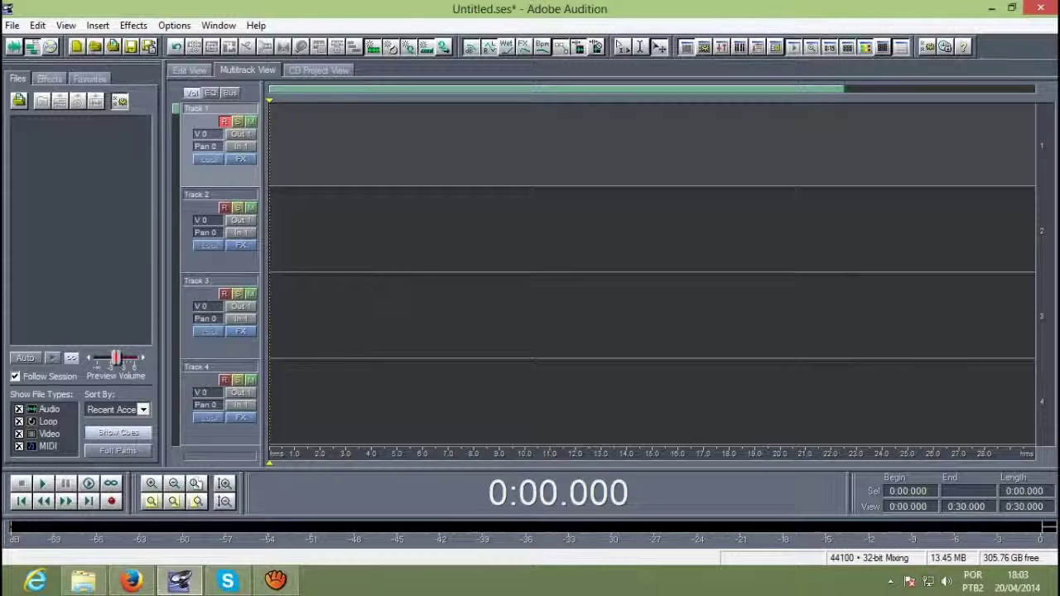
pyautogui.hotkey('ctrl', 'space')
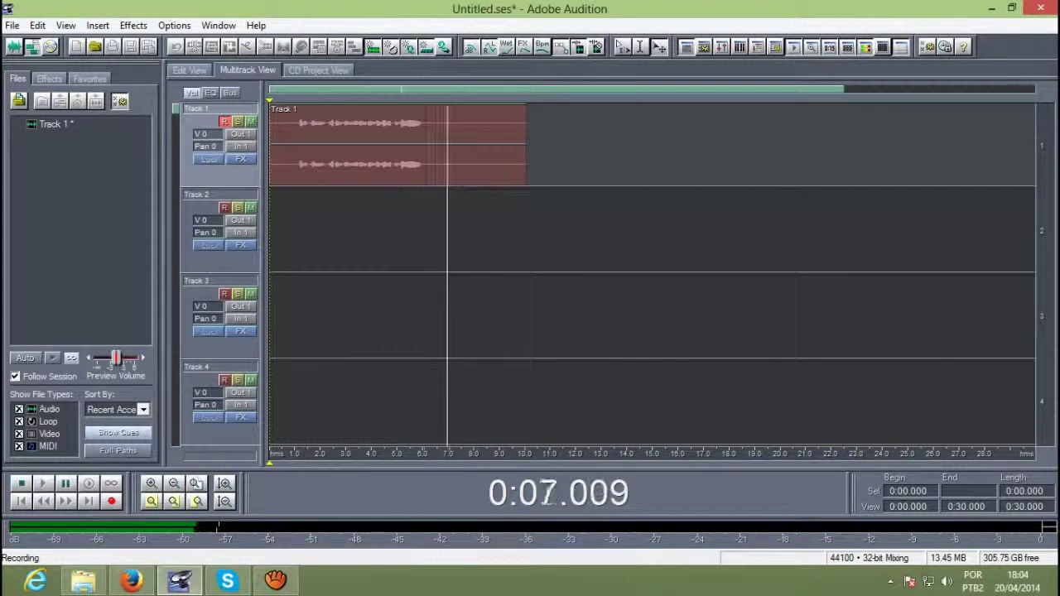
pyautogui.press('space')
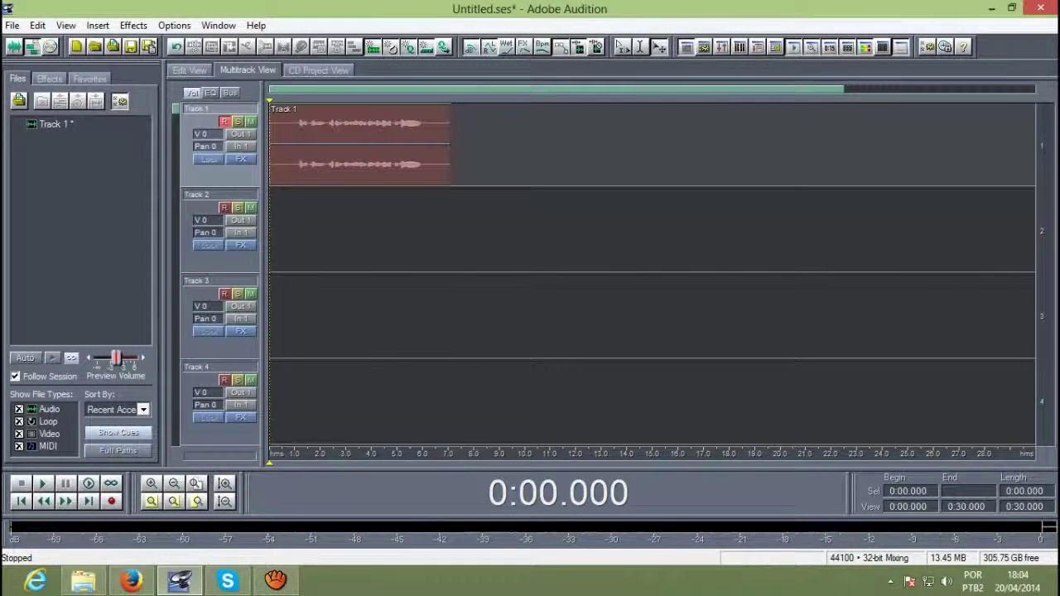
# Select the recorded clip on Track 1 and play it back from the beginning of the session.
pyautogui.click(360, 145)
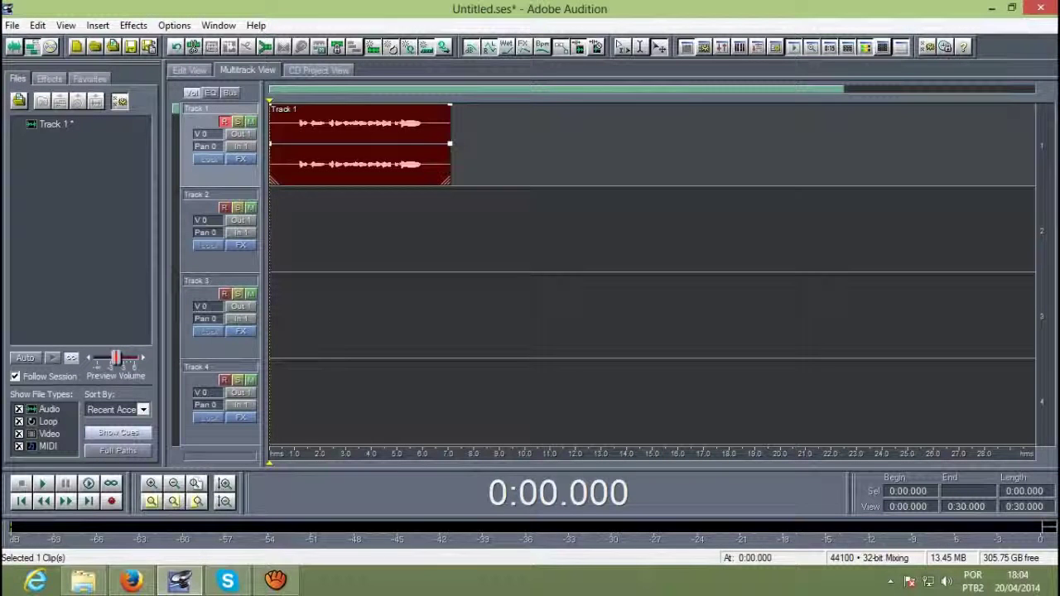
pyautogui.moveTo(269, 100); pyautogui.dragTo(294, 100)
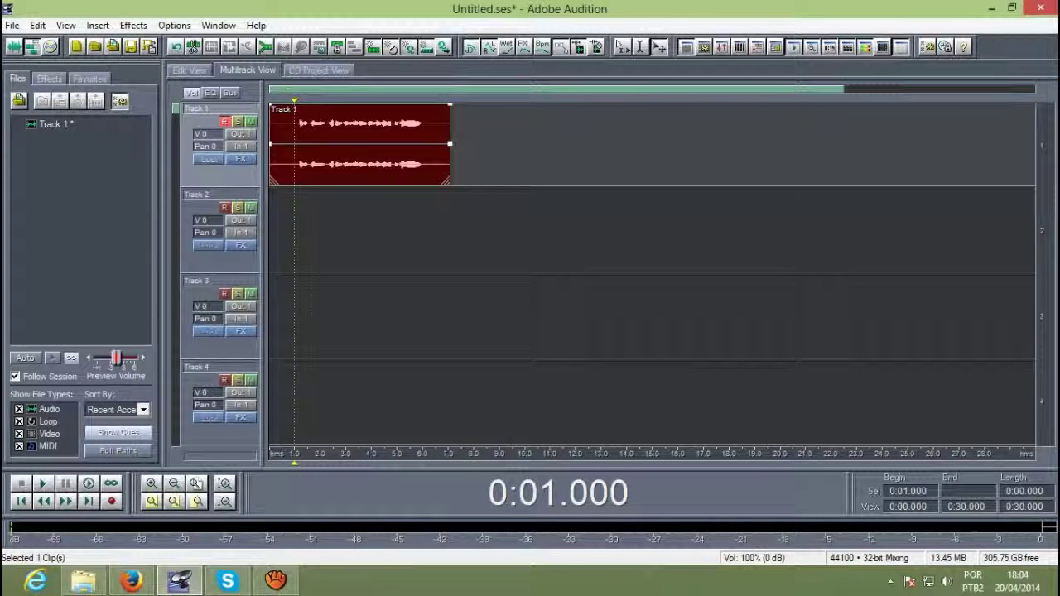
pyautogui.click(288, 144)
pyautogui.press('Home')
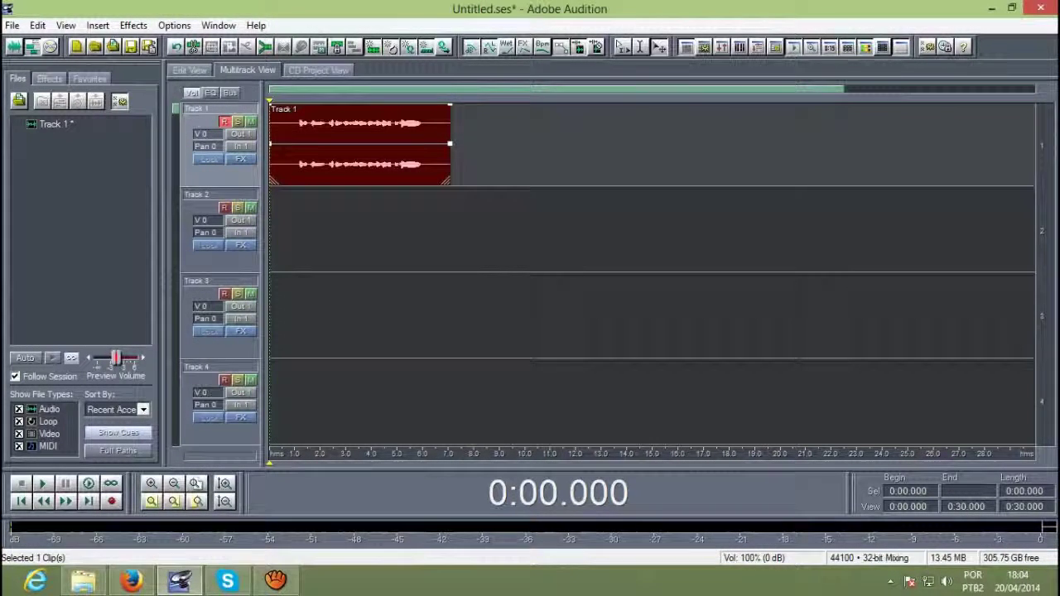
pyautogui.press('space')
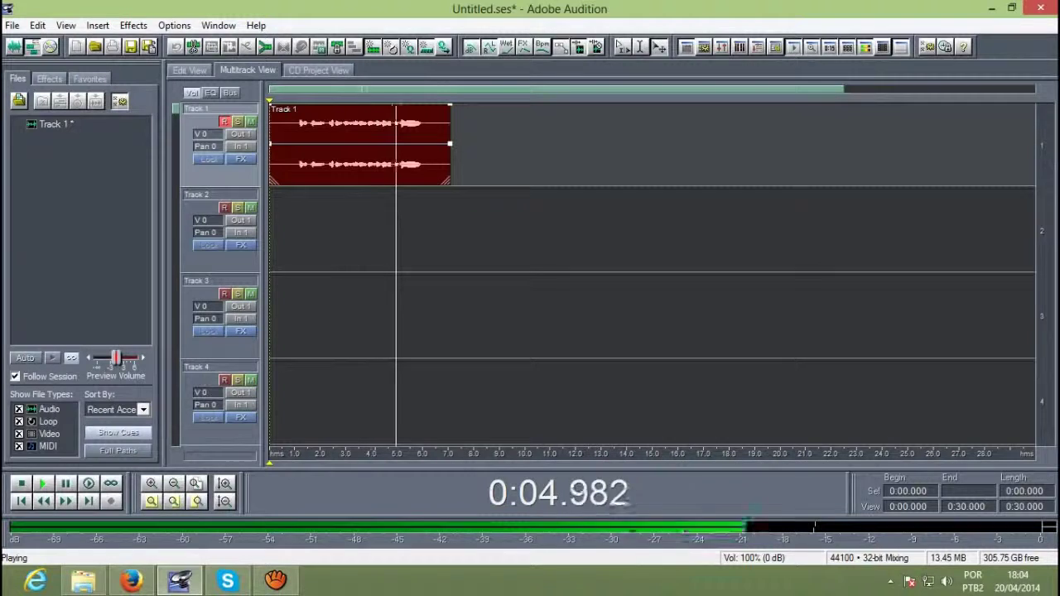
pyautogui.press('space')
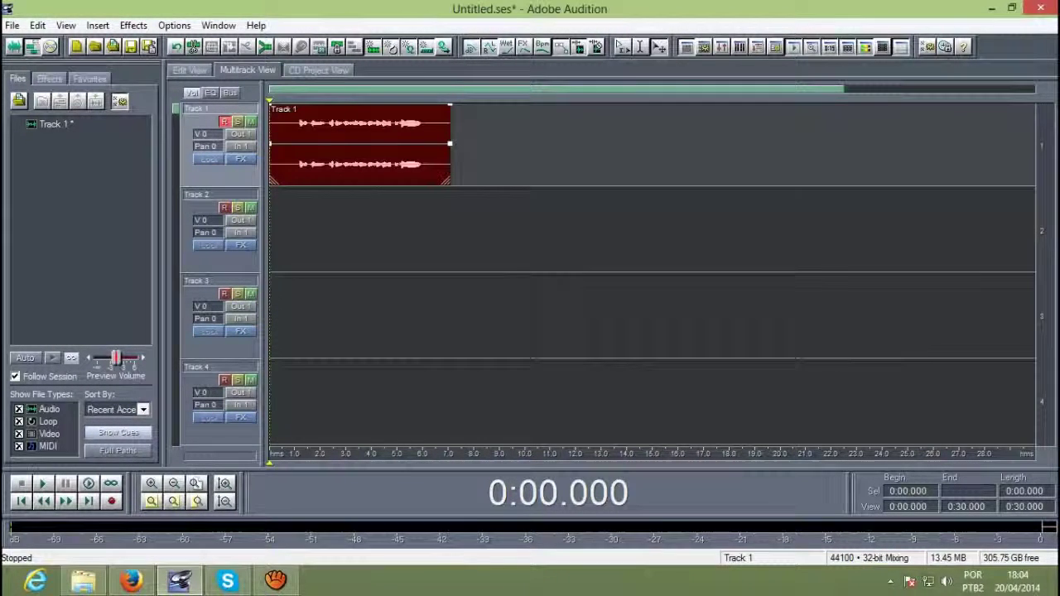
# Open the Track 1 clip in the waveform editor and select the vocal phrase from about 1.12 to 6.27 seconds.
pyautogui.doubleClick(368, 145)
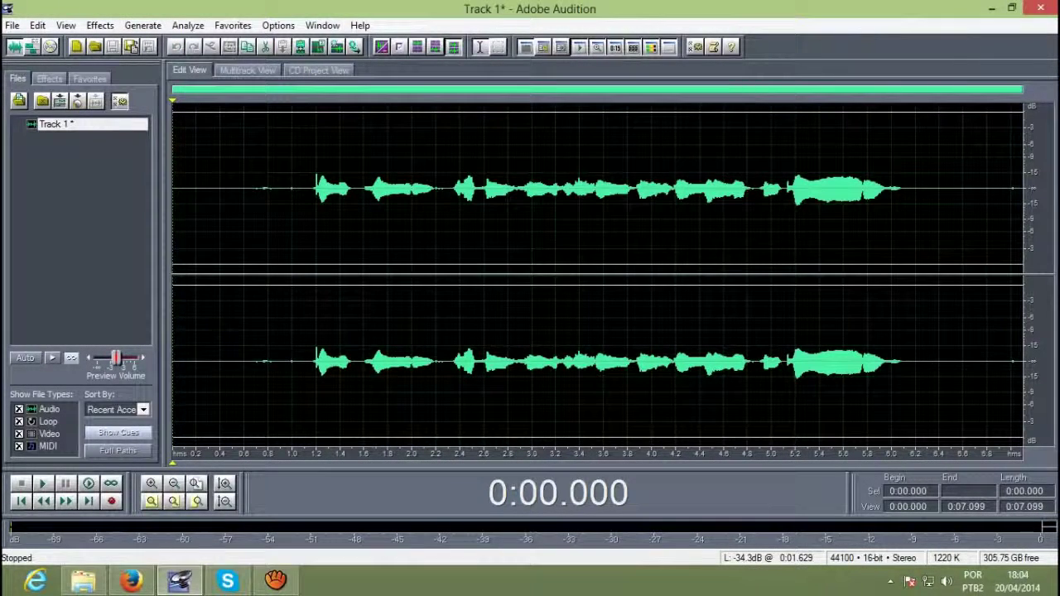
pyautogui.click(306, 192)
pyautogui.moveTo(307, 192); pyautogui.dragTo(923, 192)
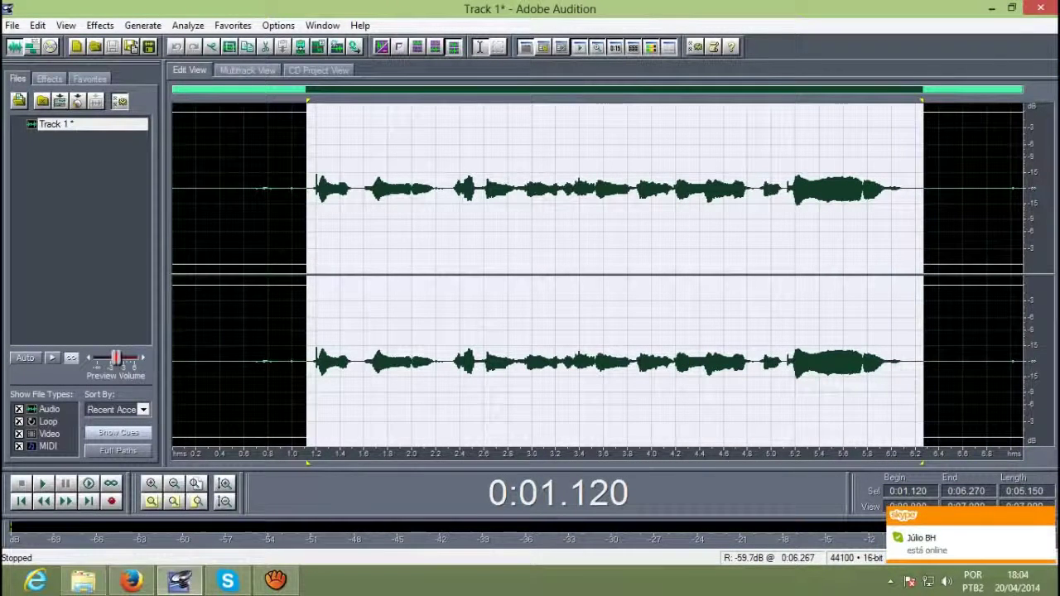
# Mark individual words and the whole vocal phrase in the waveform, and clear the selection.
pyautogui.moveTo(307, 192); pyautogui.dragTo(355, 192)
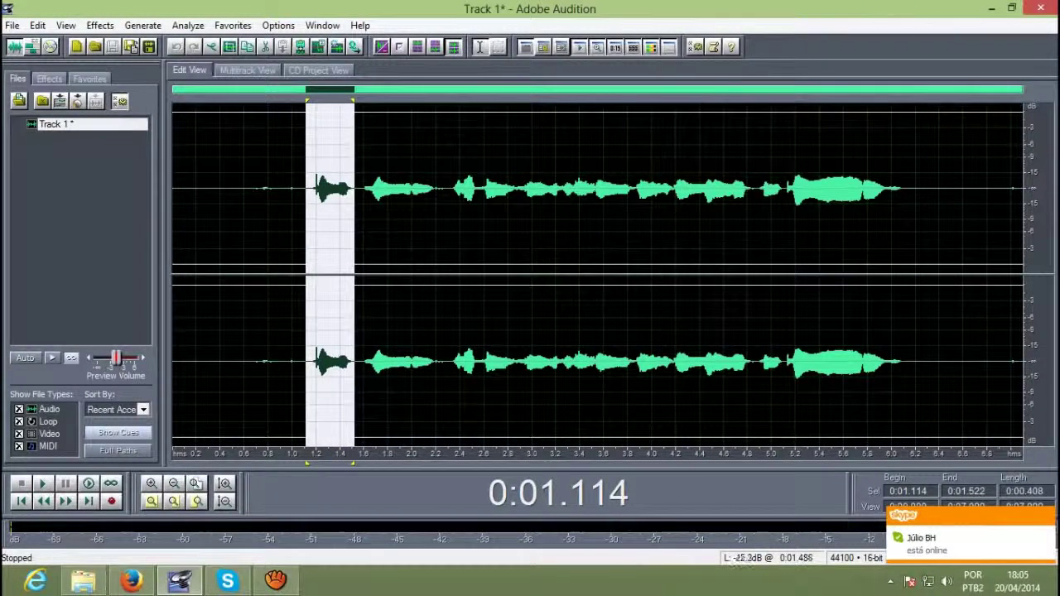
pyautogui.click(364, 190)
pyautogui.moveTo(364, 190); pyautogui.dragTo(469, 190)
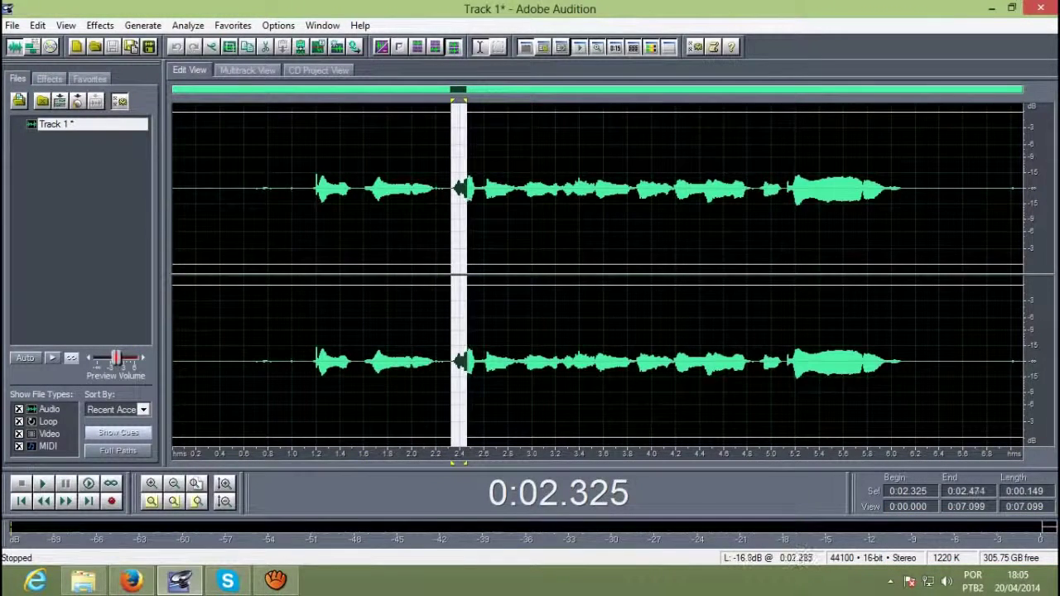
pyautogui.click(315, 192)
pyautogui.moveTo(315, 192); pyautogui.dragTo(974, 192)
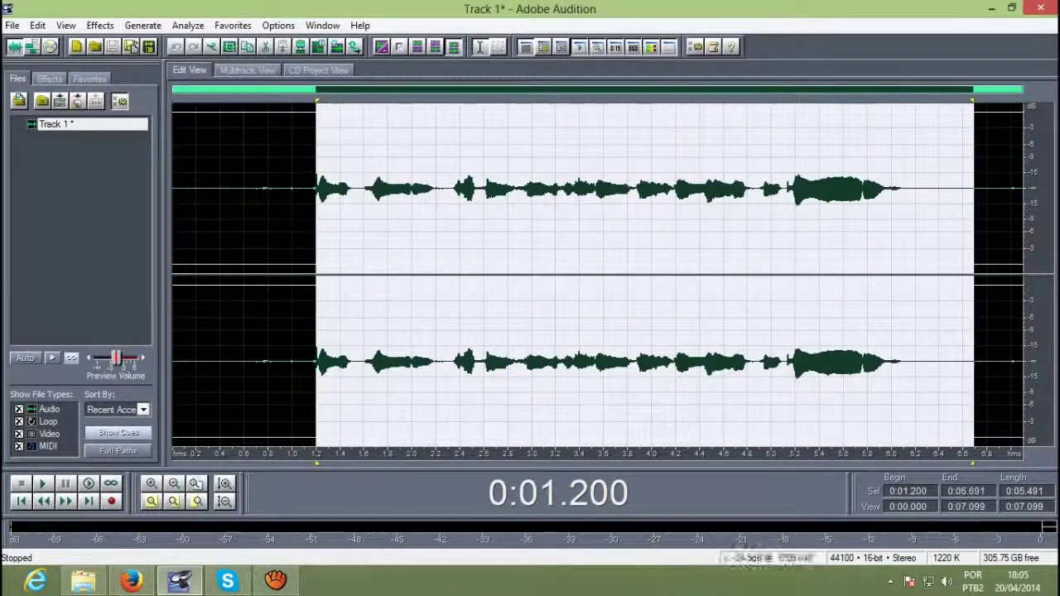
pyautogui.click(377, 189)
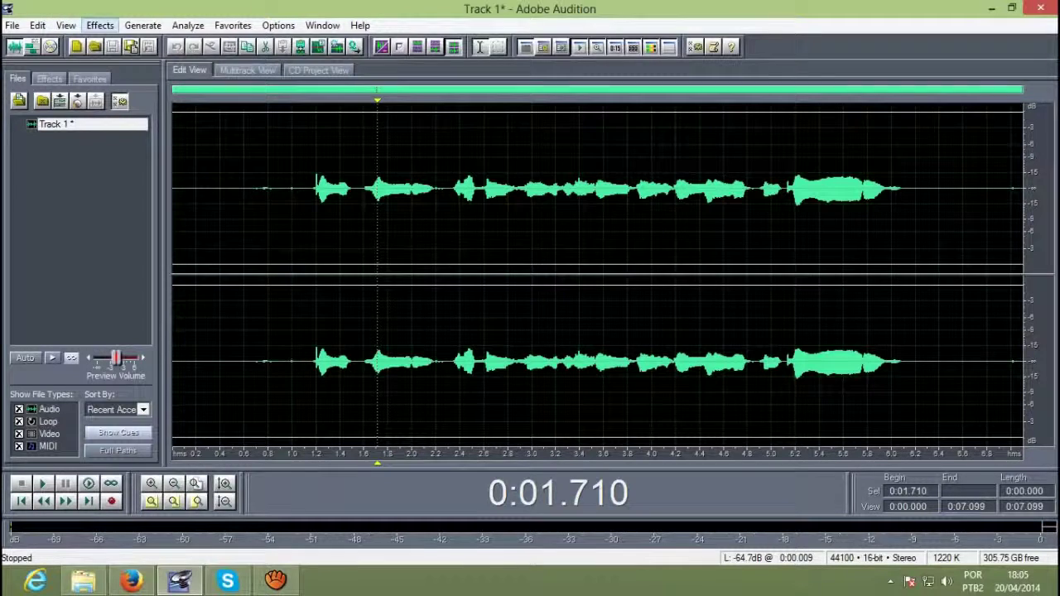
# Select the vocal from about 1.11 to 6.13 seconds and open the Auto-Tune Evo VST effect for it.
pyautogui.moveTo(305, 191); pyautogui.dragTo(906, 191)
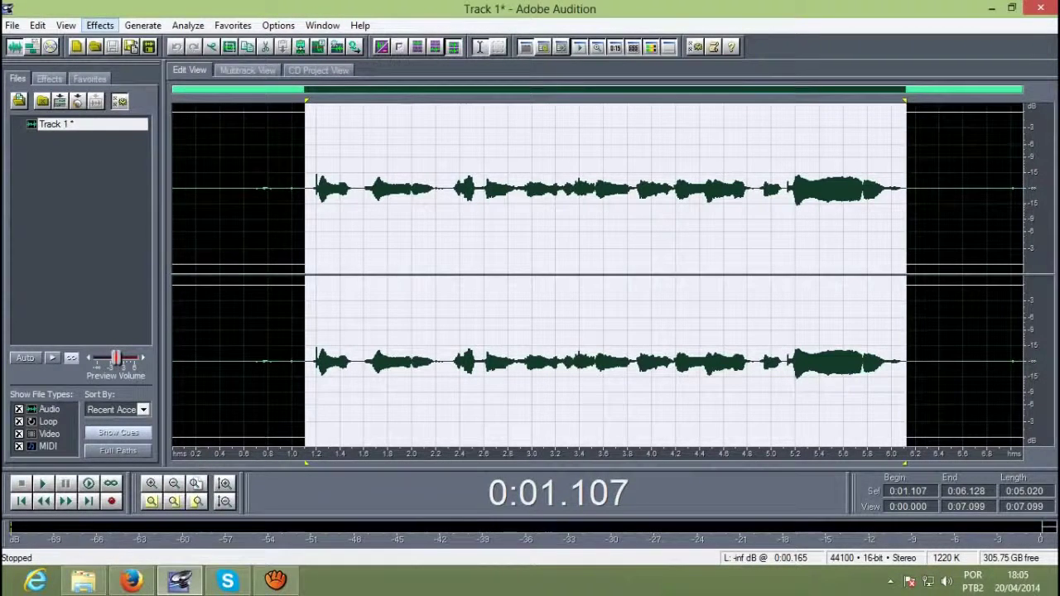
pyautogui.click(100, 25)
pyautogui.moveTo(165, 203)
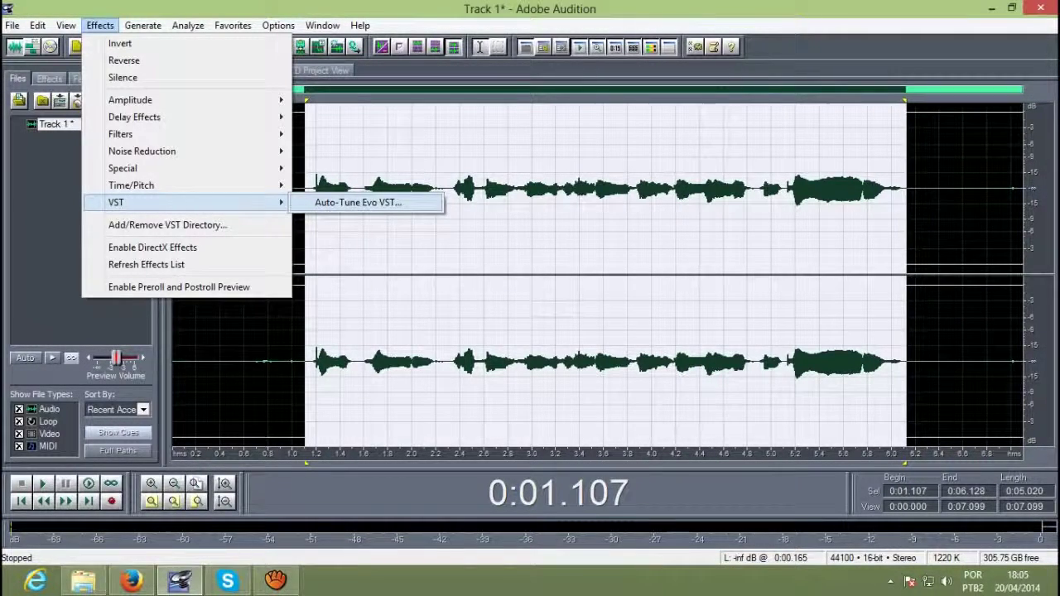
pyautogui.click(358, 202)
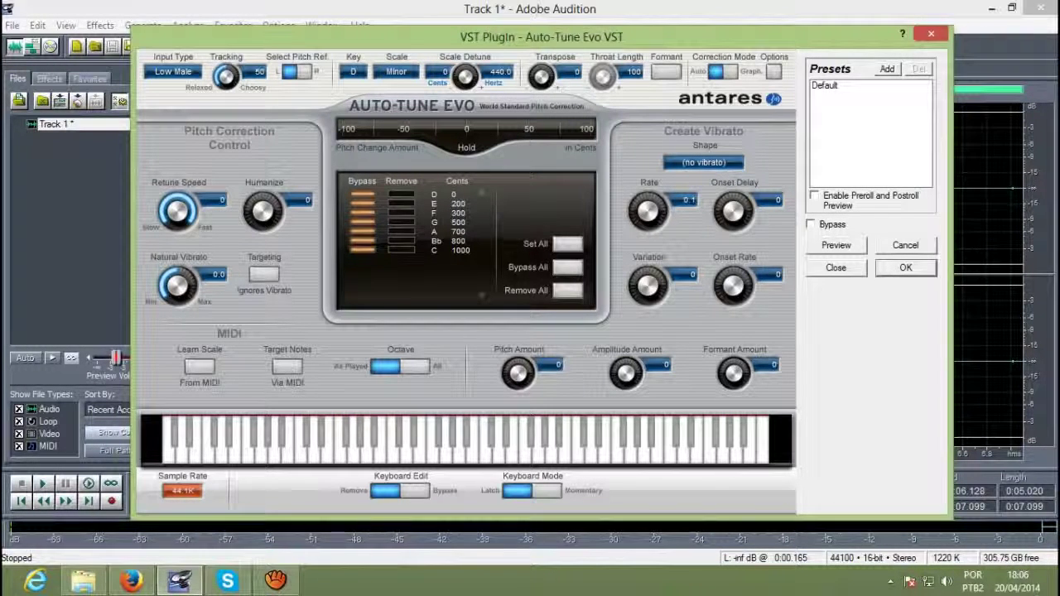
# Set all scale notes active with key D and input type Low Male, and preview the pitch correction.
pyautogui.click(567, 244)
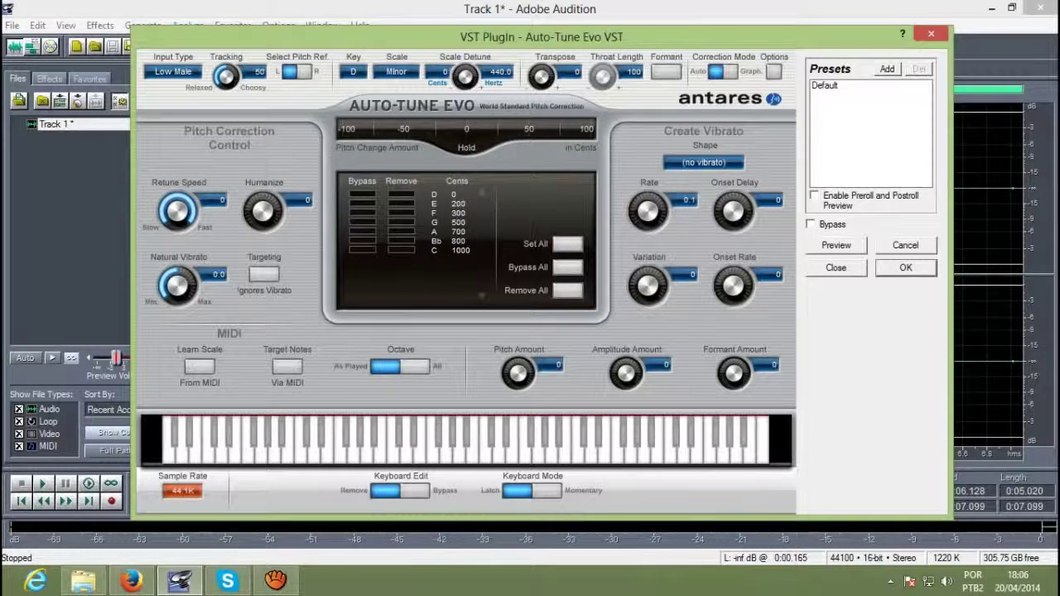
pyautogui.click(353, 71)
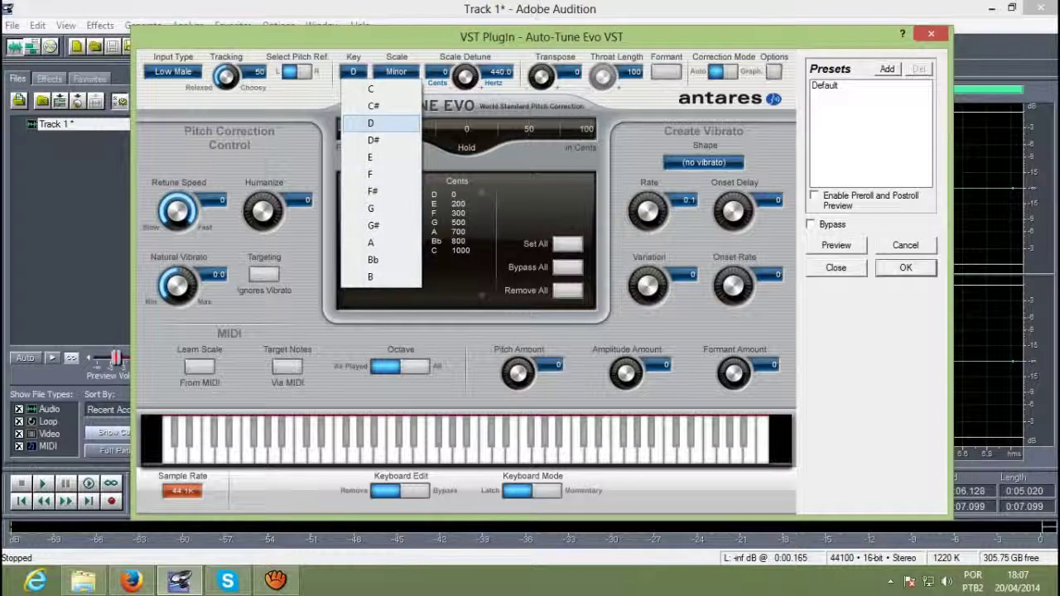
pyautogui.click(371, 123)
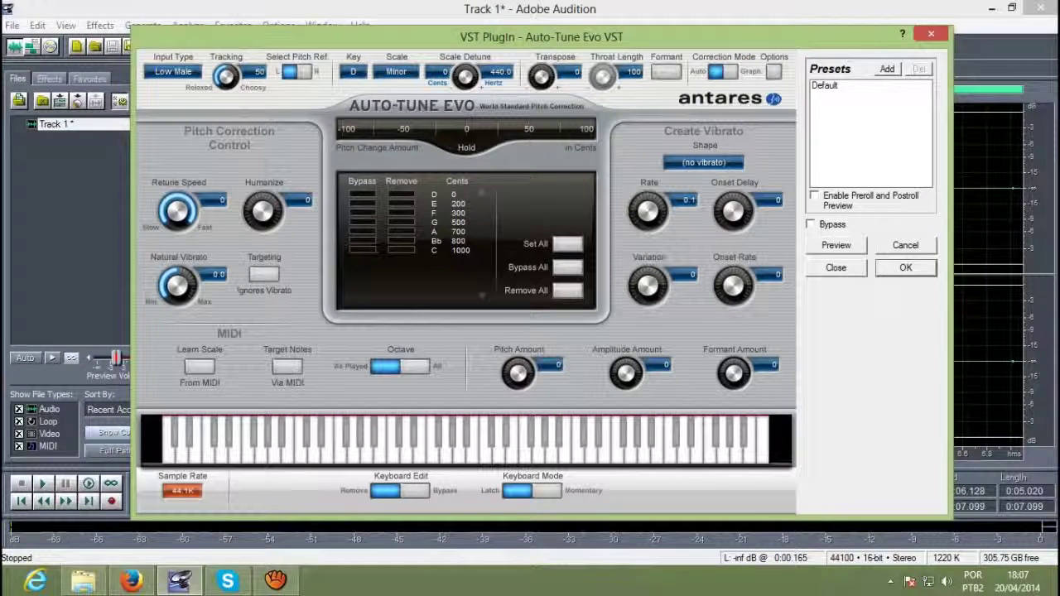
pyautogui.click(173, 71)
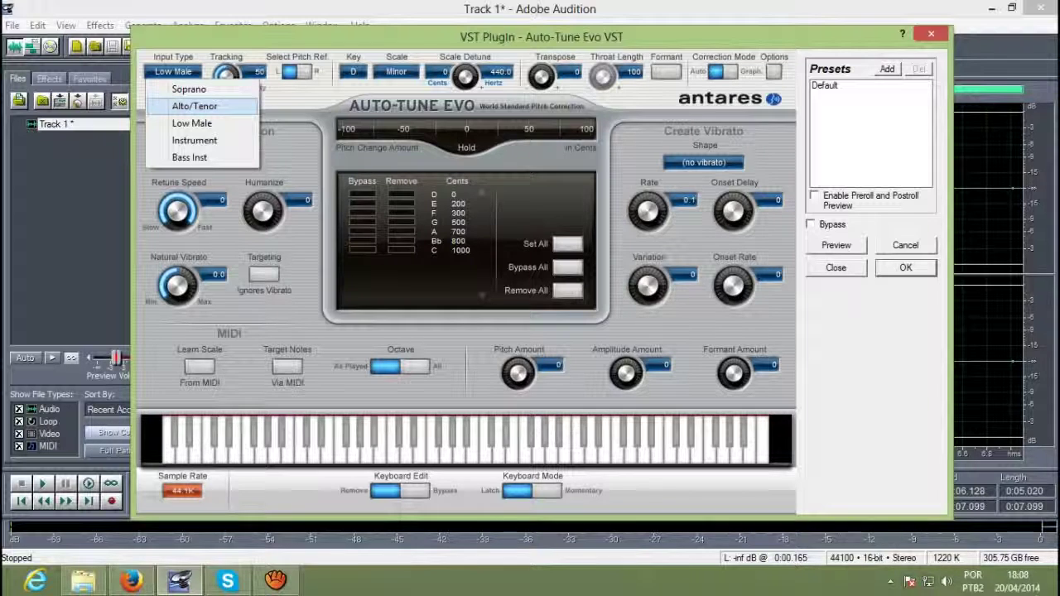
pyautogui.press('Down')
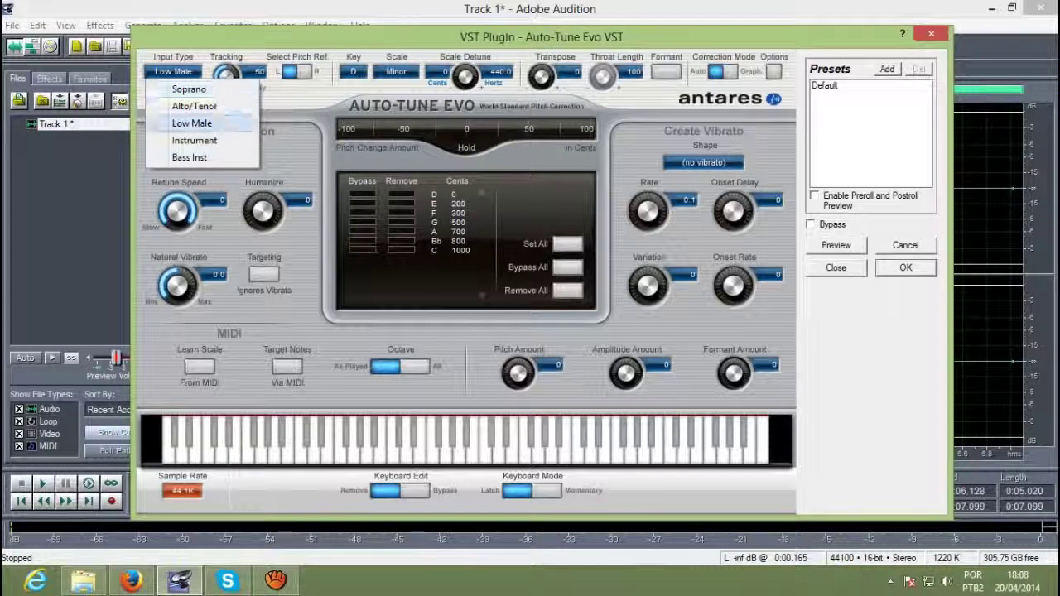
pyautogui.click(192, 123)
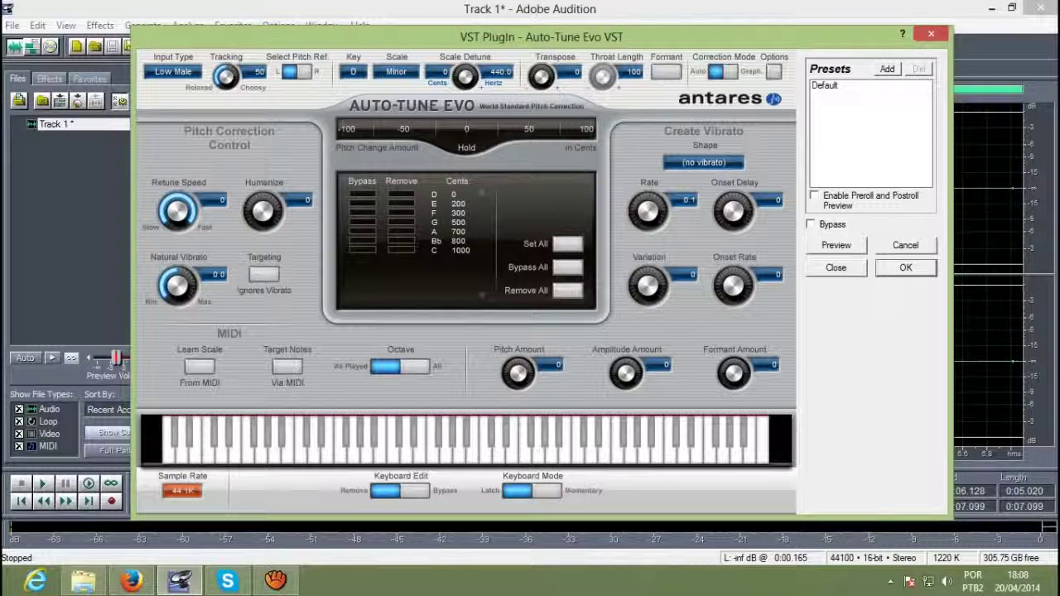
pyautogui.click(836, 245)
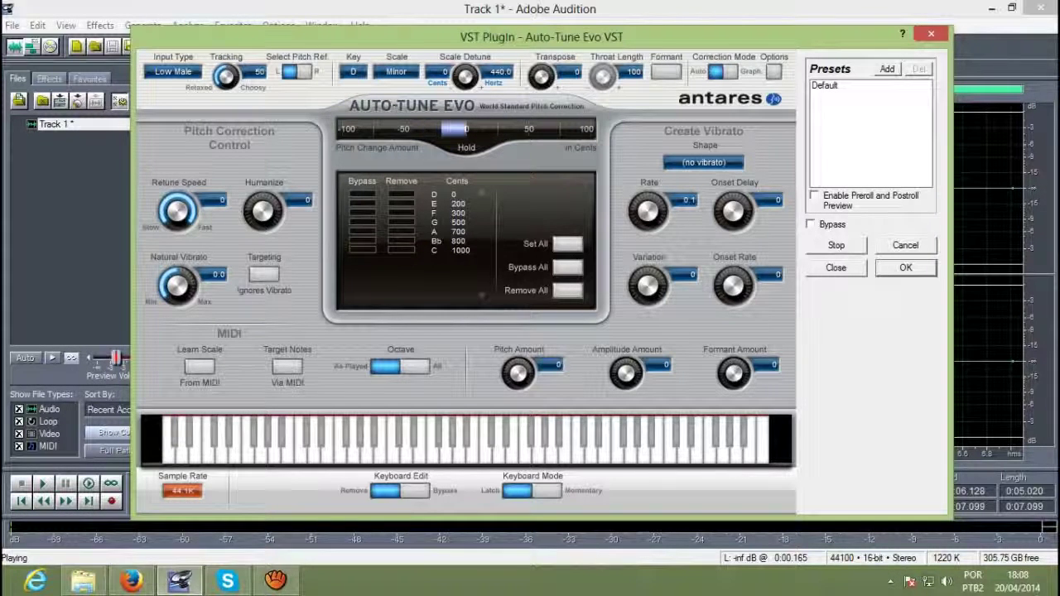
pyautogui.click(837, 246)
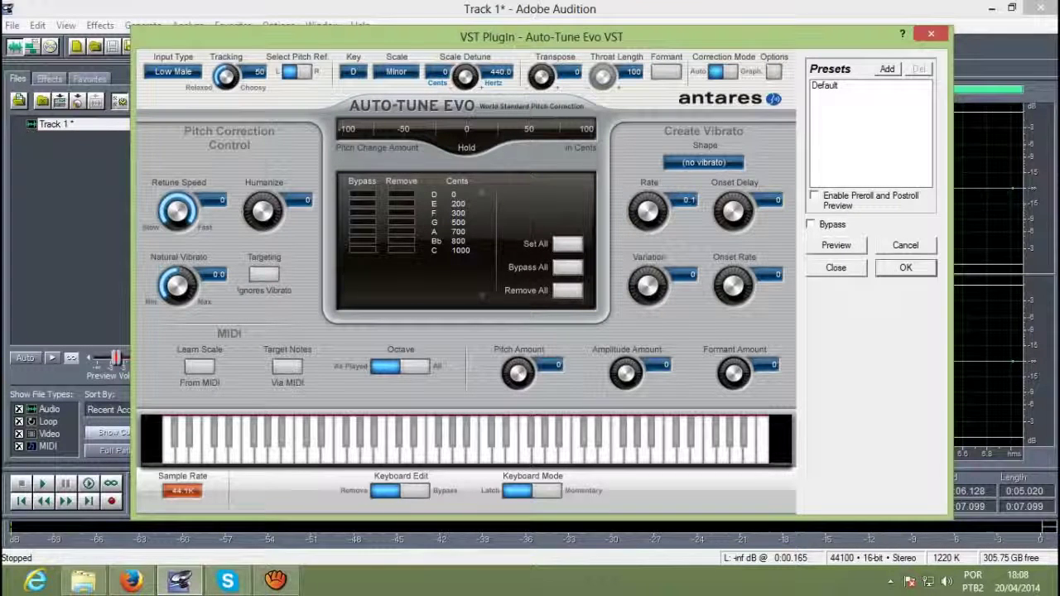
# Set the Retune Speed to 11 and bypass all notes of the scale.
pyautogui.moveTo(177, 212); pyautogui.dragTo(177, 240)
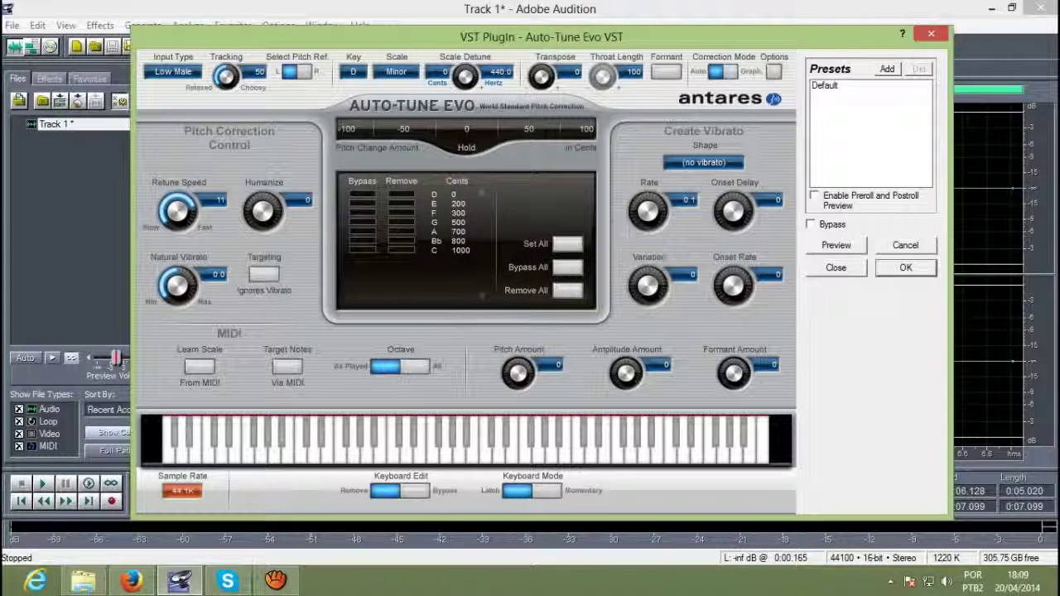
pyautogui.press('space')
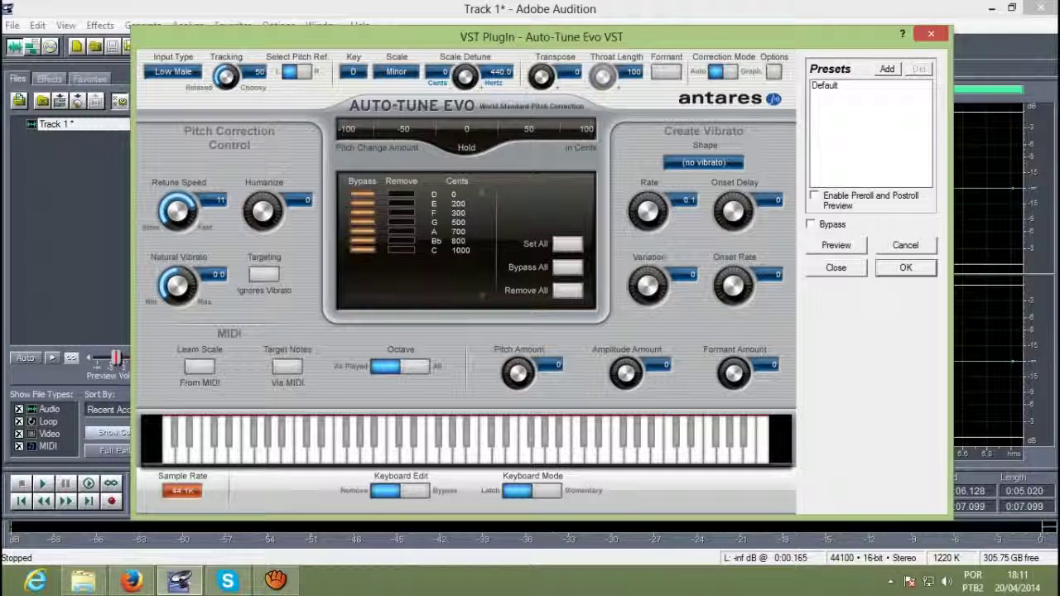
# Preview the Auto-Tune Evo pitch correction and apply it to the selected vocal.
pyautogui.press('space')
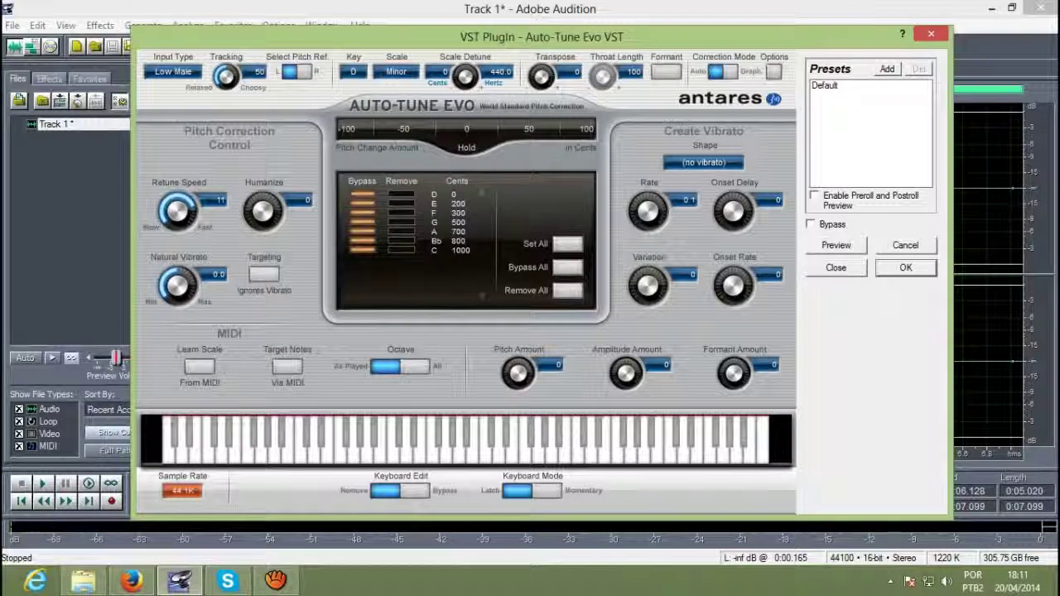
pyautogui.press('Return')
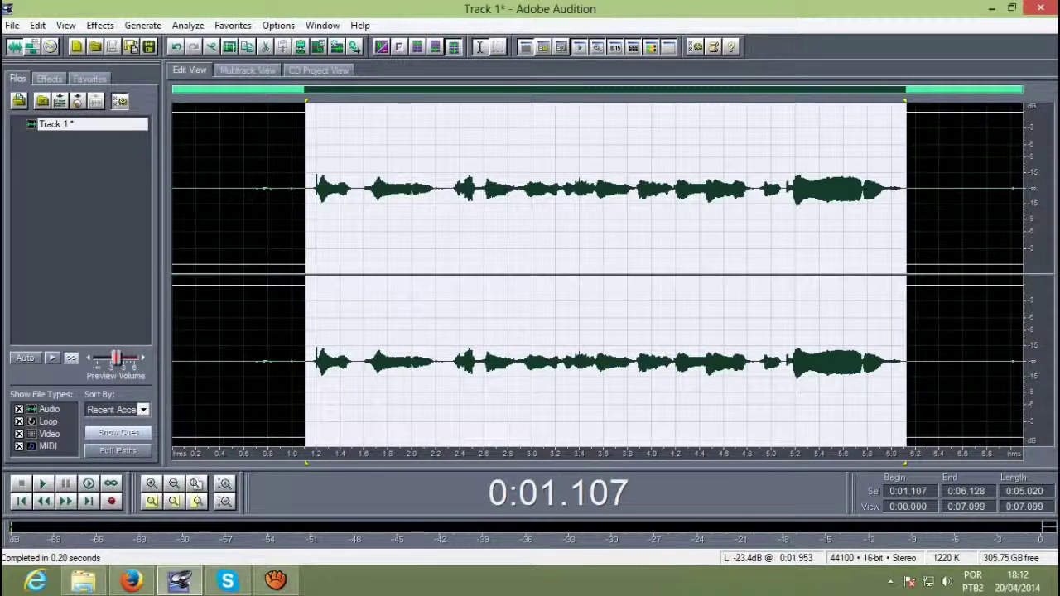
# Apply Studio Reverb with the Vocal Reverb (medium) preset to the selected vocal and play back the result.
pyautogui.click(100, 25)
pyautogui.moveTo(134, 117)
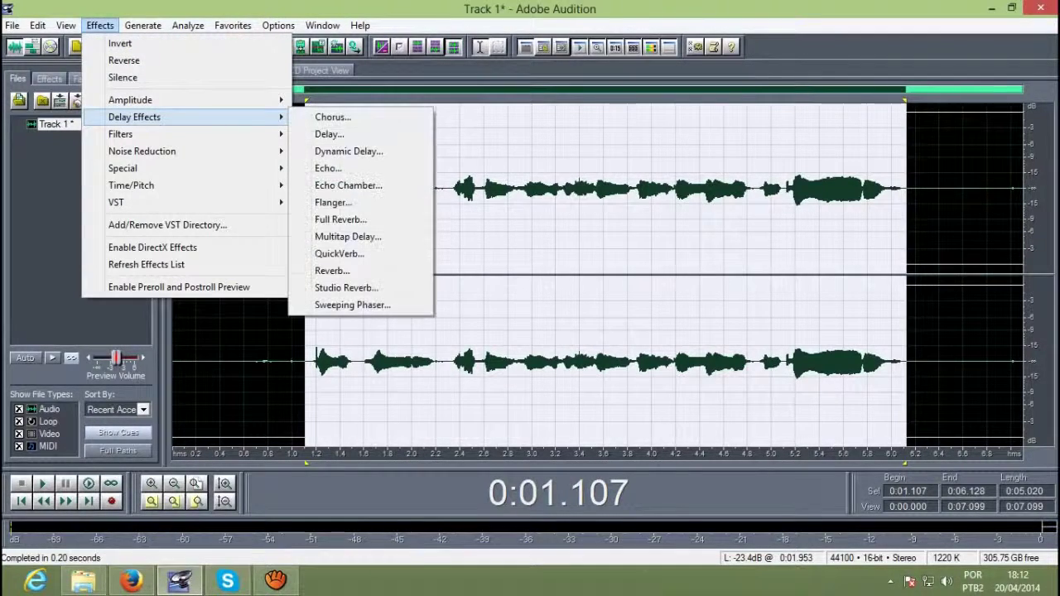
pyautogui.click(346, 288)
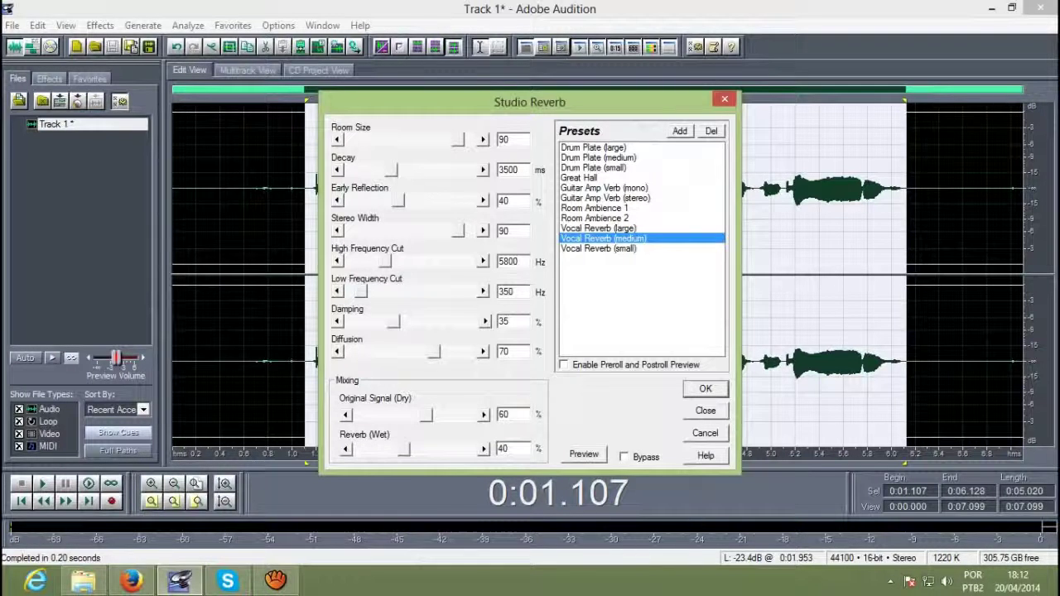
pyautogui.click(627, 228)
pyautogui.click(627, 238)
pyautogui.press('Down')
pyautogui.press('Up')
pyautogui.press('Up')
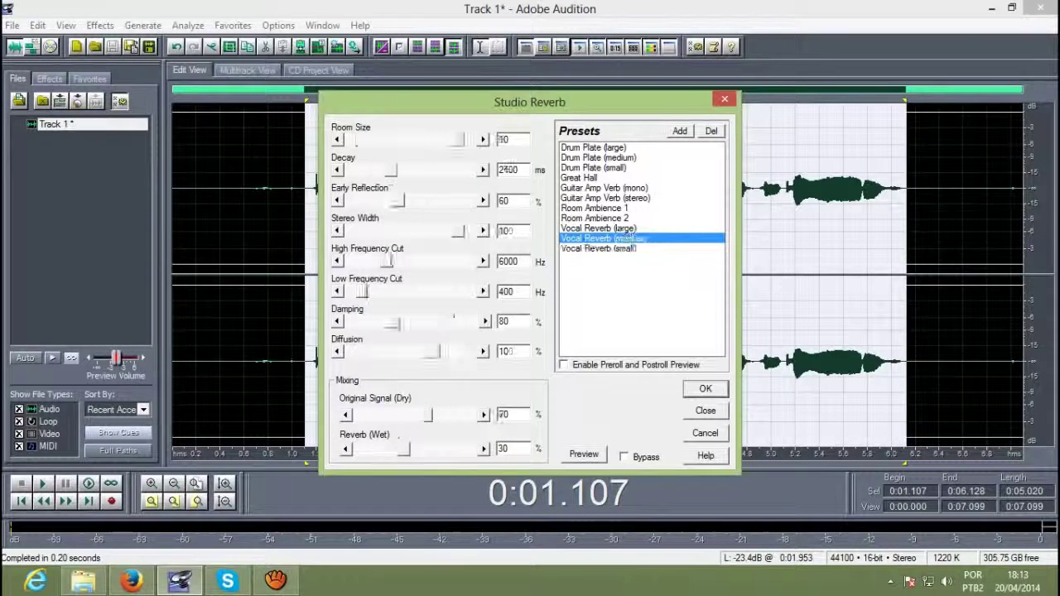
pyautogui.press('Down')
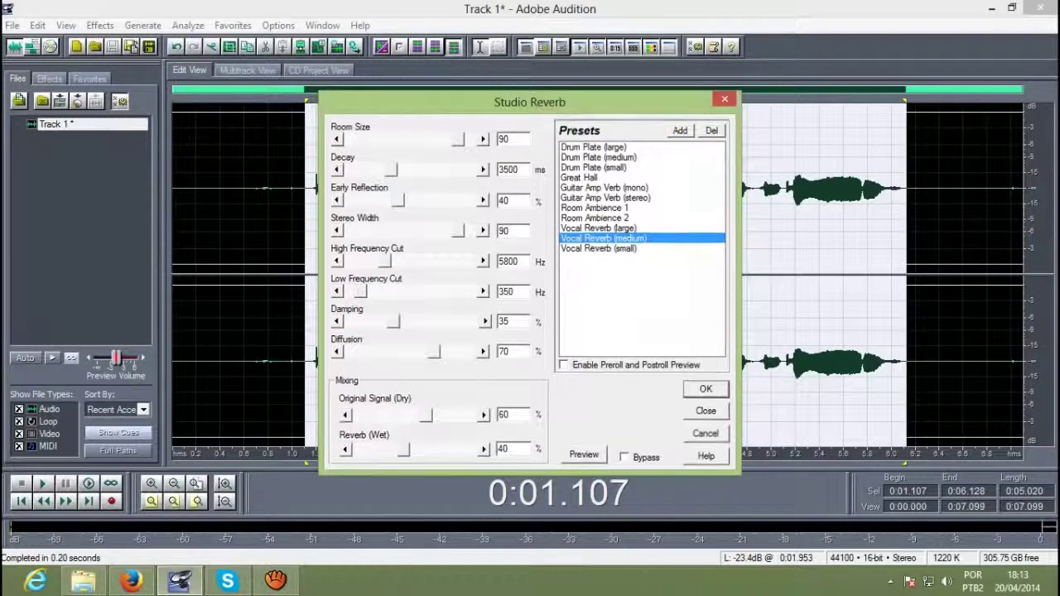
pyautogui.press('Return')
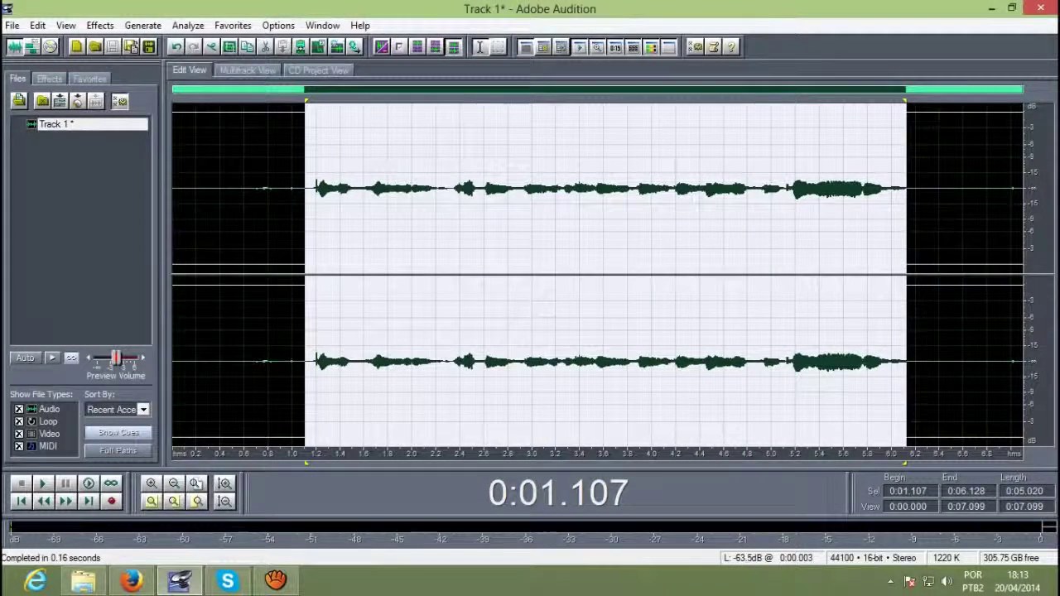
pyautogui.press('space')
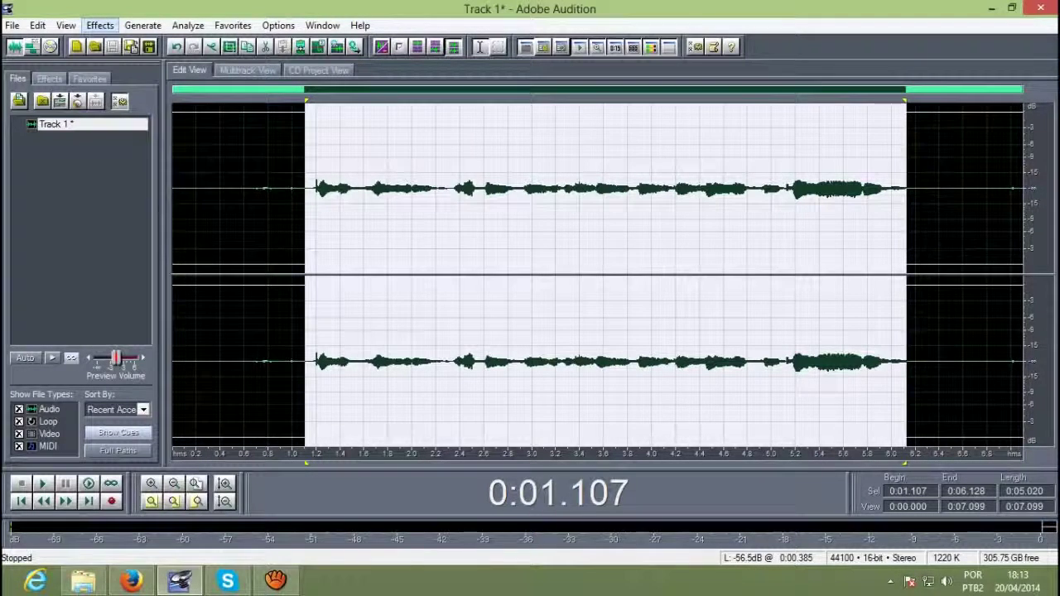
# Amplify the selected vocal by 5.41 dB on both channels with Amplify/Fade.
pyautogui.click(99, 25)
pyautogui.press('Down')
pyautogui.press('Down')
pyautogui.press('Down')
pyautogui.press('Down')
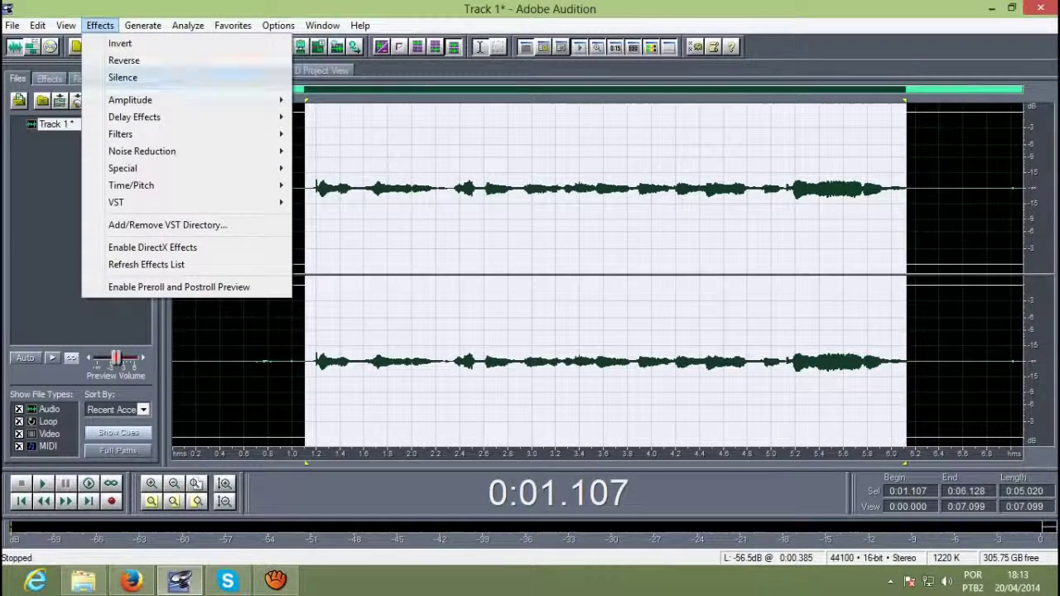
pyautogui.press('Right')
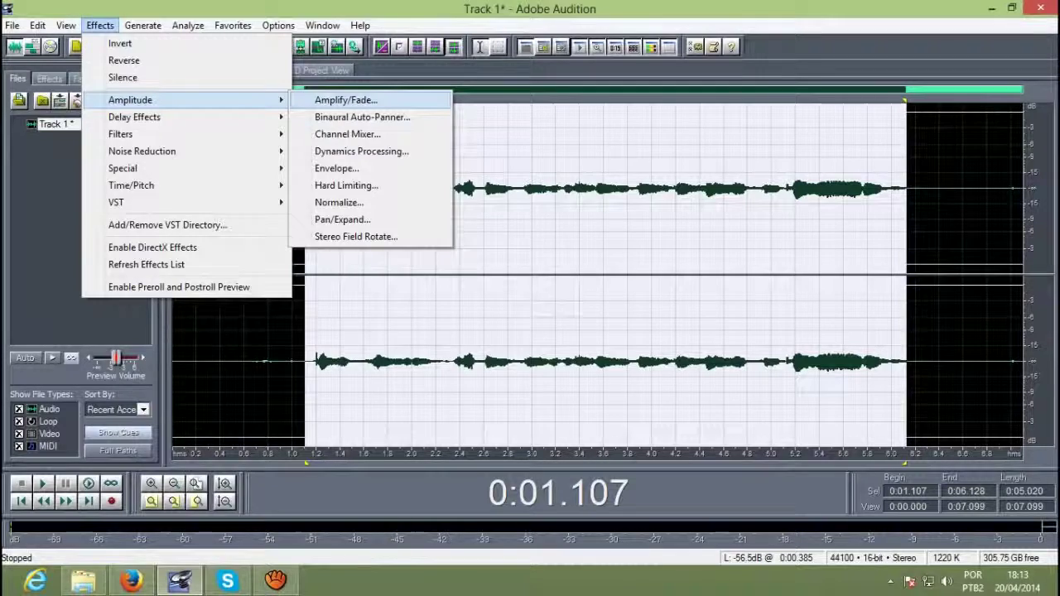
pyautogui.press('Return')
pyautogui.moveTo(473, 201); pyautogui.dragTo(456, 201)
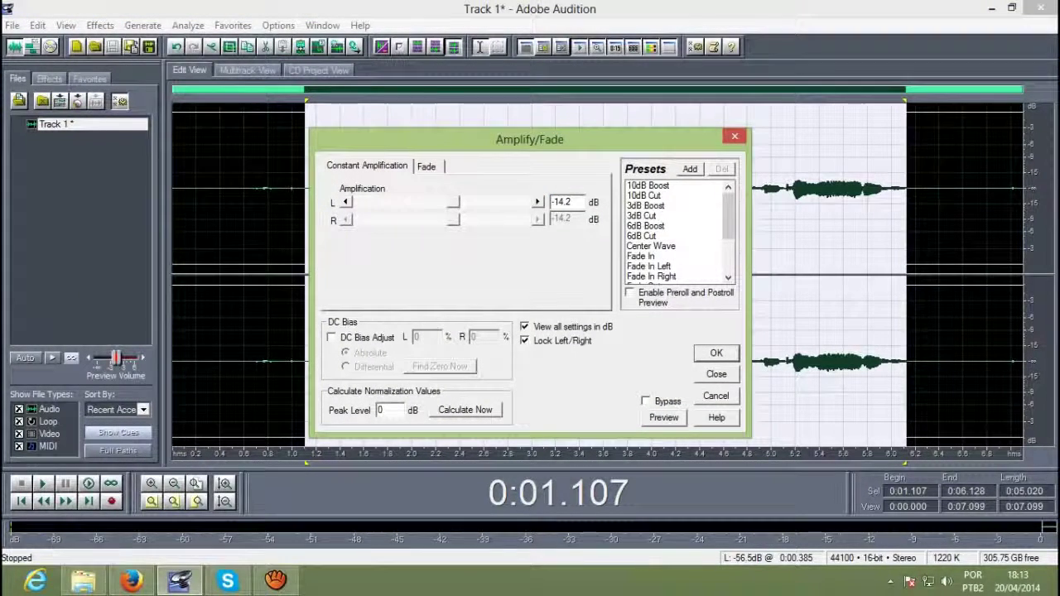
pyautogui.moveTo(453, 201); pyautogui.dragTo(488, 202)
pyautogui.press('Left')
pyautogui.press('Left')
pyautogui.press('Left')
pyautogui.press('Left')
pyautogui.press('Left')
pyautogui.press('Left')
pyautogui.press('Left')
pyautogui.press('Left')
pyautogui.press('Left')
pyautogui.press('Left')
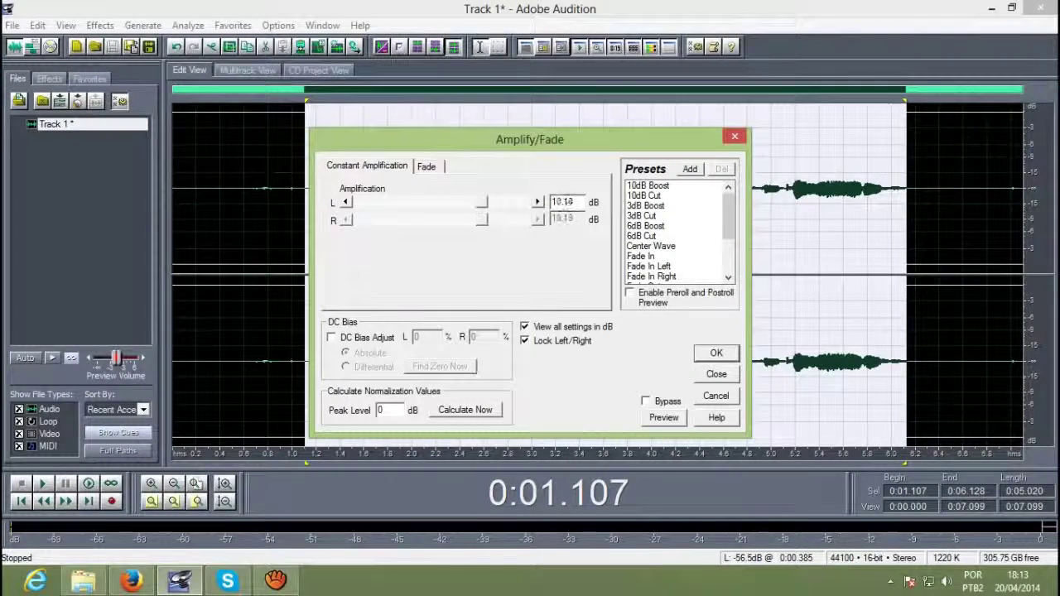
pyautogui.press('Right')
pyautogui.press('Right')
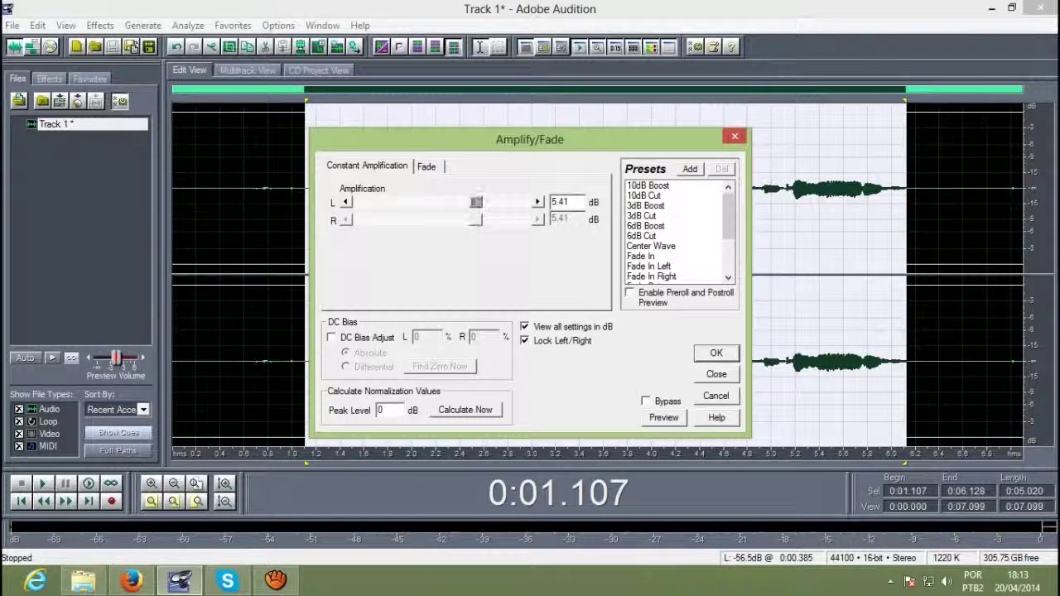
pyautogui.click(716, 353)
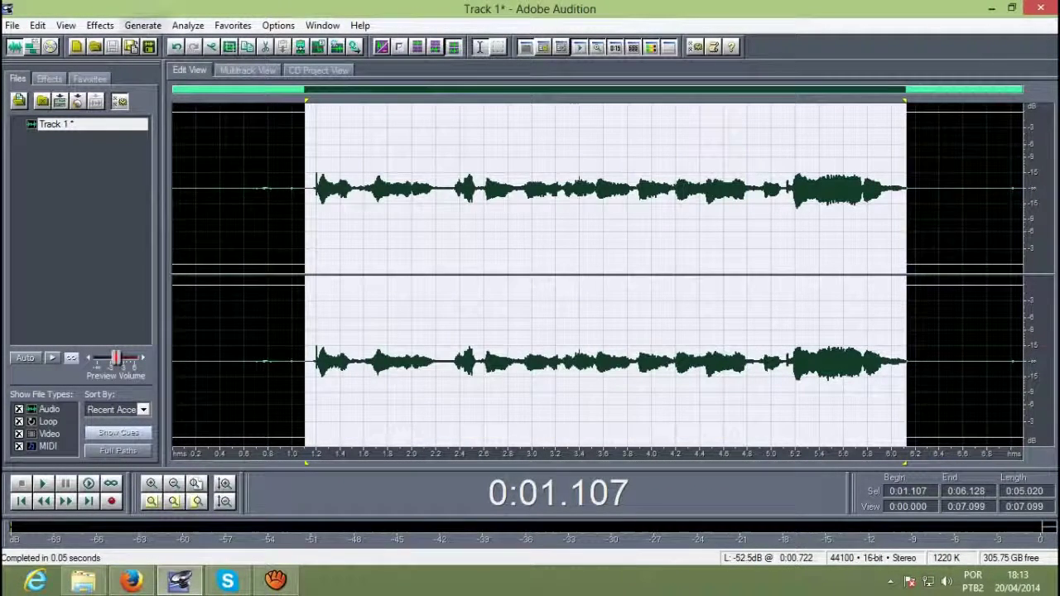
# Boost the selected vocal's level further with a second Amplify/Fade pass.
pyautogui.click(99, 25)
pyautogui.press('Down')
pyautogui.press('Down')
pyautogui.press('Down')
pyautogui.press('Right')
pyautogui.press('Return')
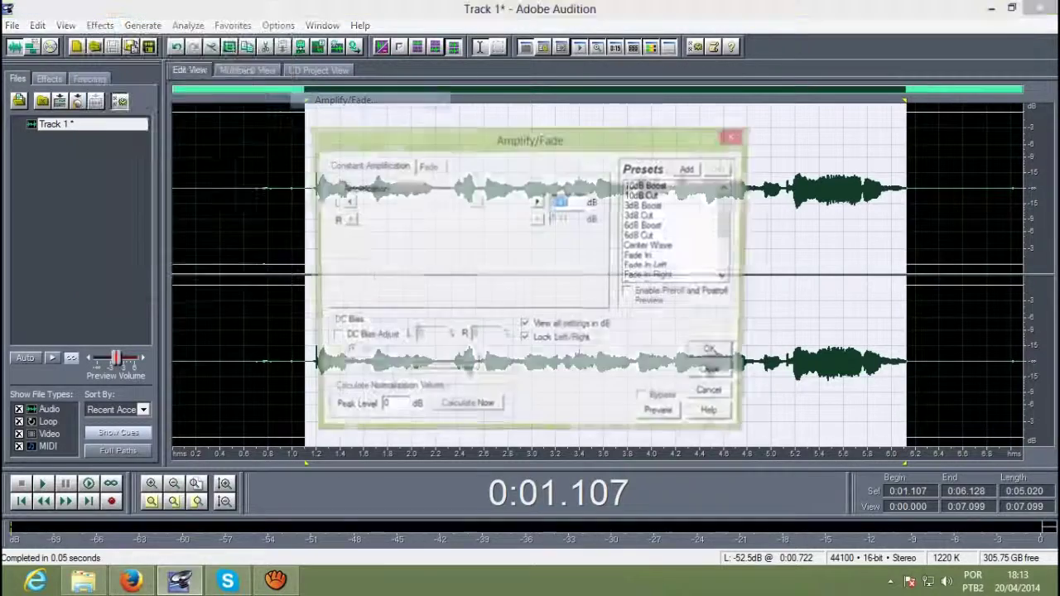
pyautogui.moveTo(476, 201); pyautogui.dragTo(479, 201)
pyautogui.click(714, 354)
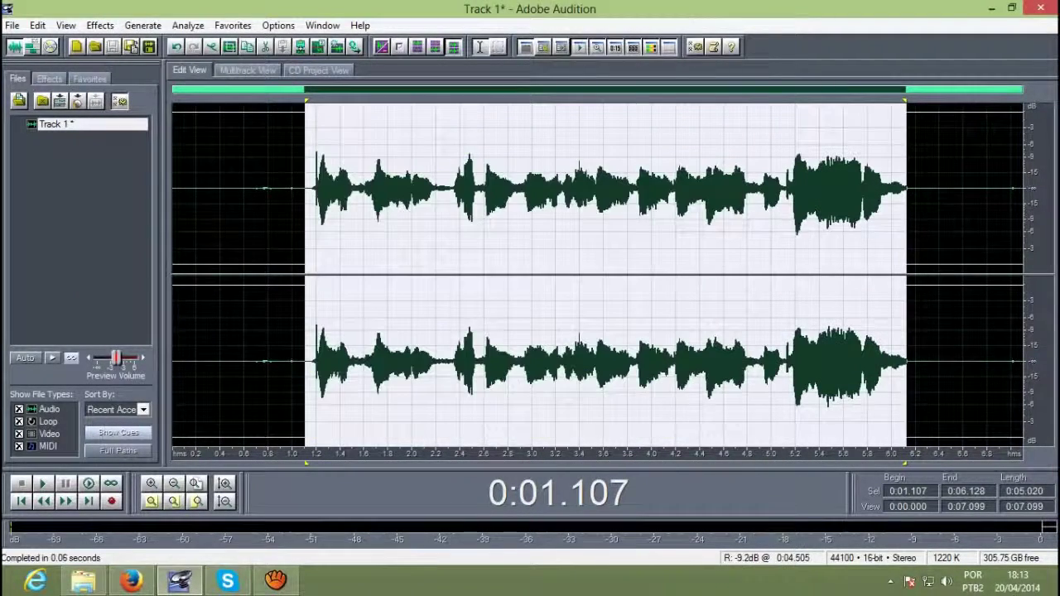
# Play the processed vocal from about 0.45 seconds, stop it, and place the cursor at 0.8 seconds.
pyautogui.click(226, 189)
pyautogui.press('space')
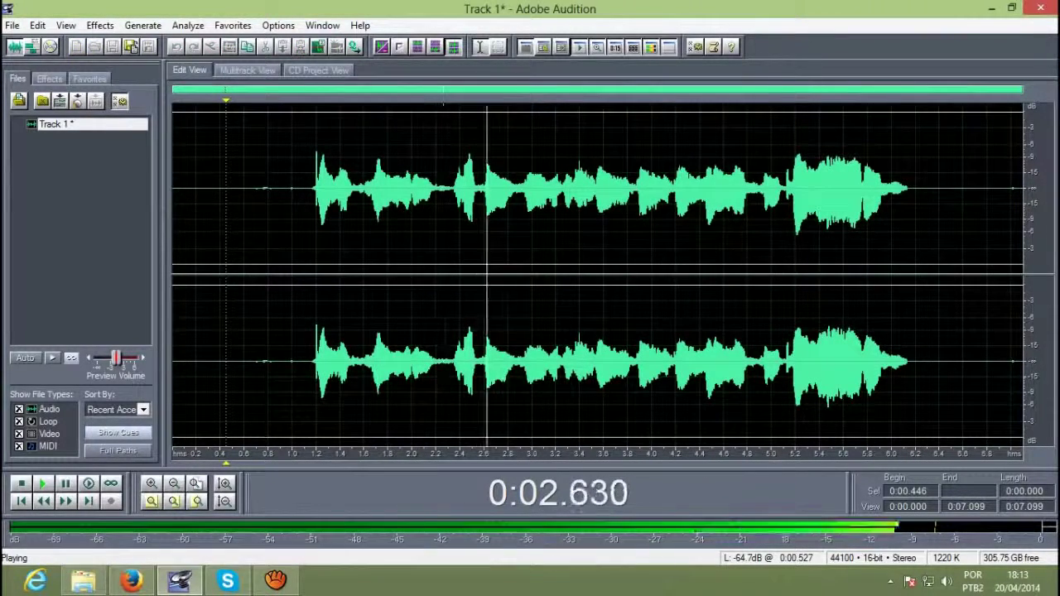
pyautogui.press('space')
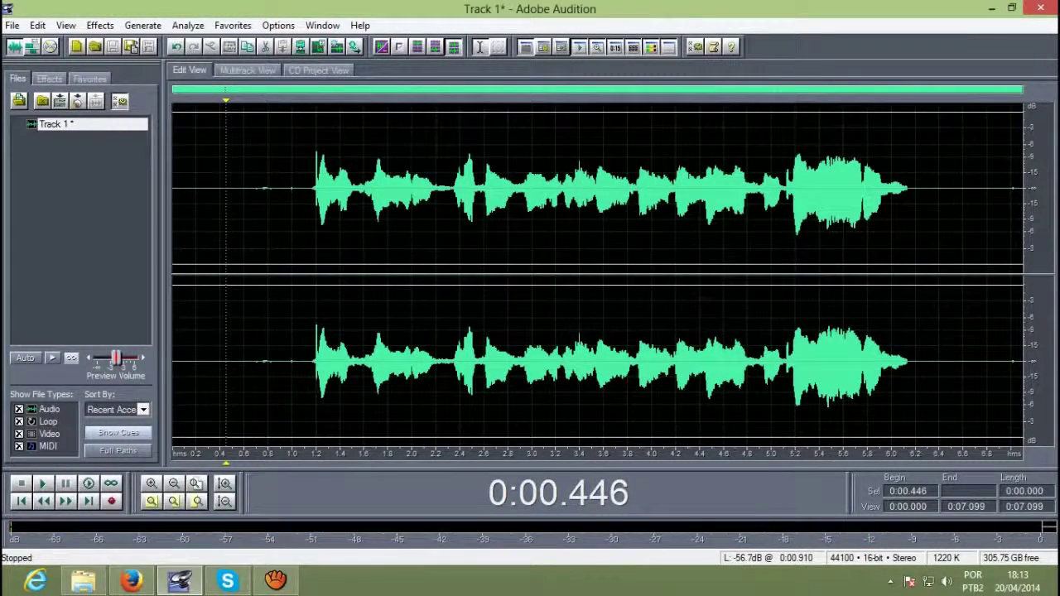
pyautogui.click(268, 188)
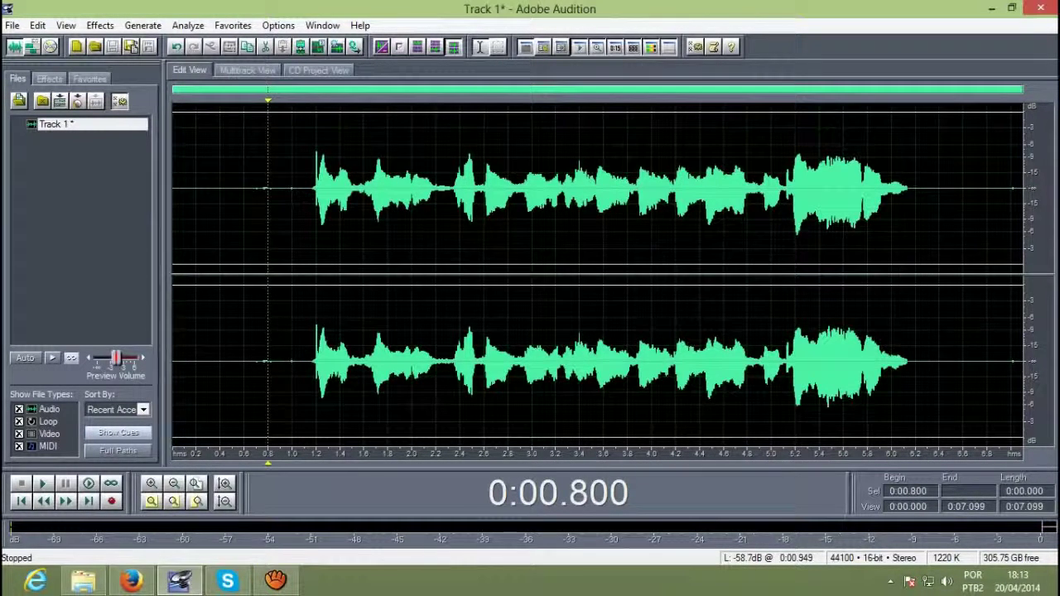
# Switch to the multitrack view and import "Anitta Show das Poderosas (karaokê Oficial)" from the INSTRUMENTAIS folder.
pyautogui.click(247, 70)
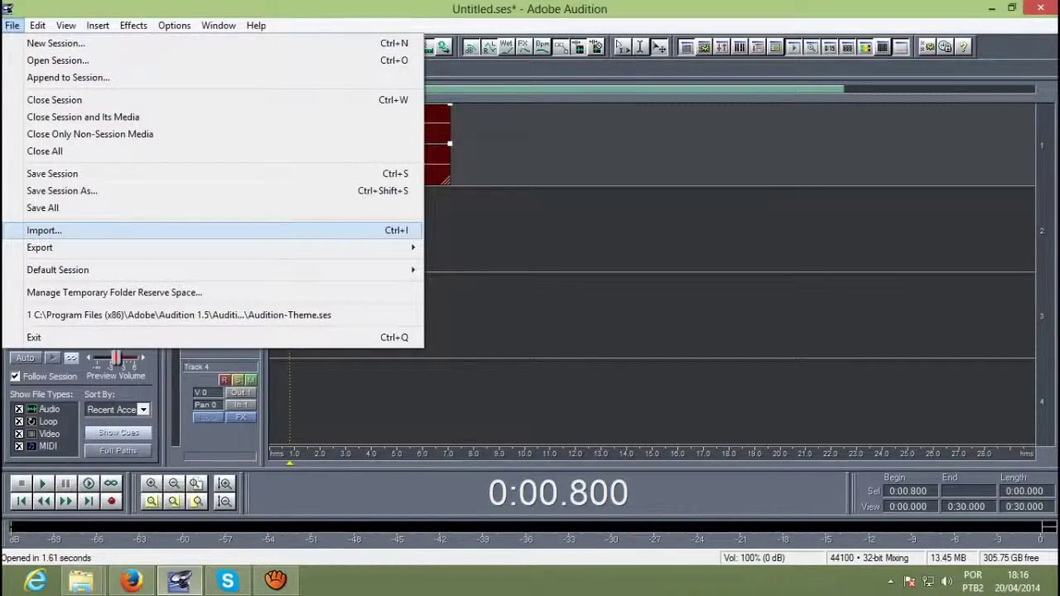
pyautogui.click(43, 230)
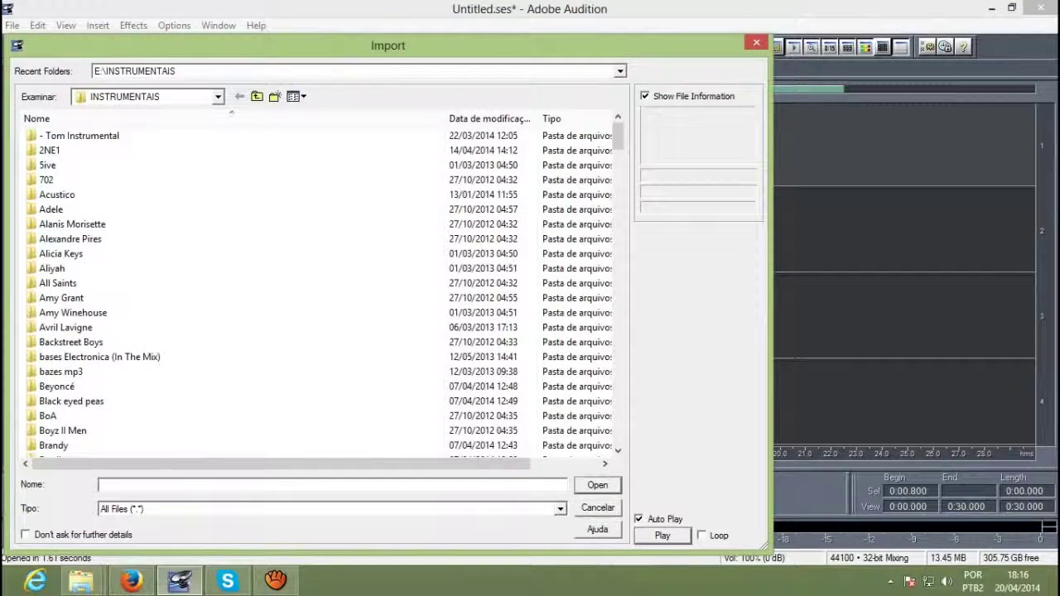
pyautogui.moveTo(618, 137); pyautogui.dragTo(618, 303)
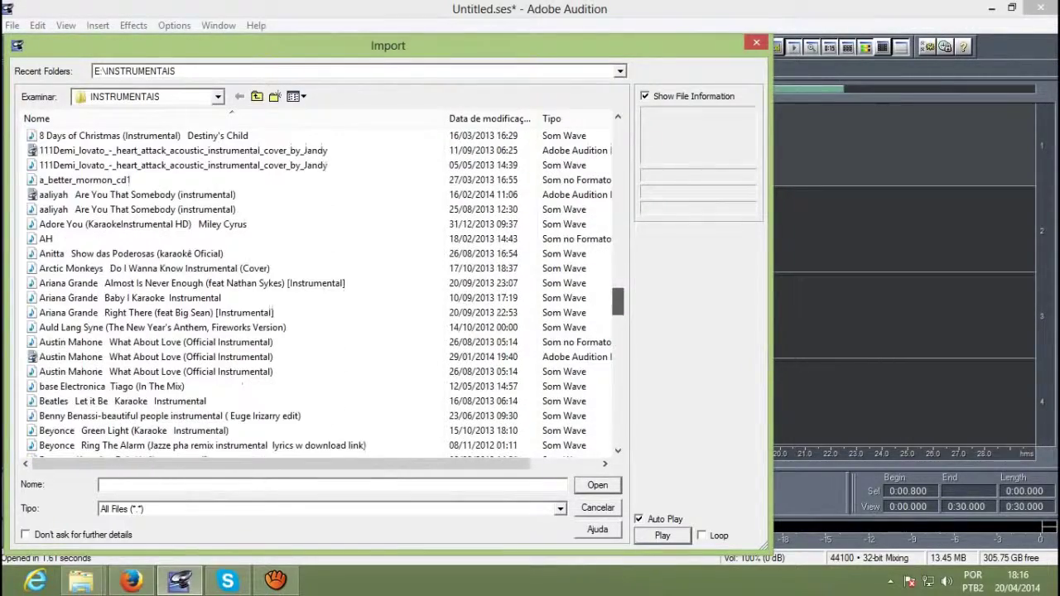
pyautogui.click(83, 253)
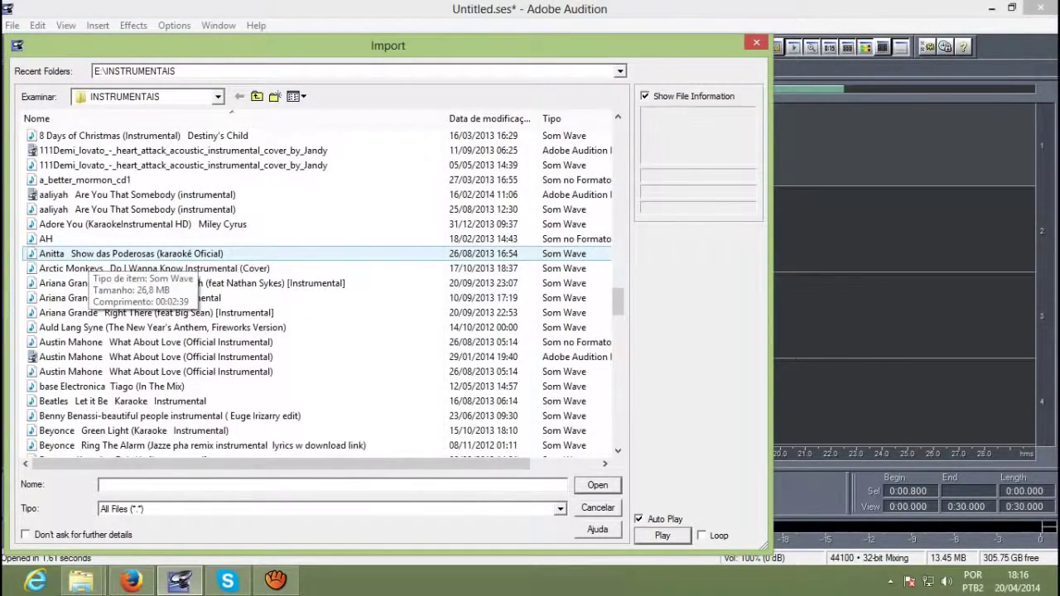
pyautogui.doubleClick(131, 253)
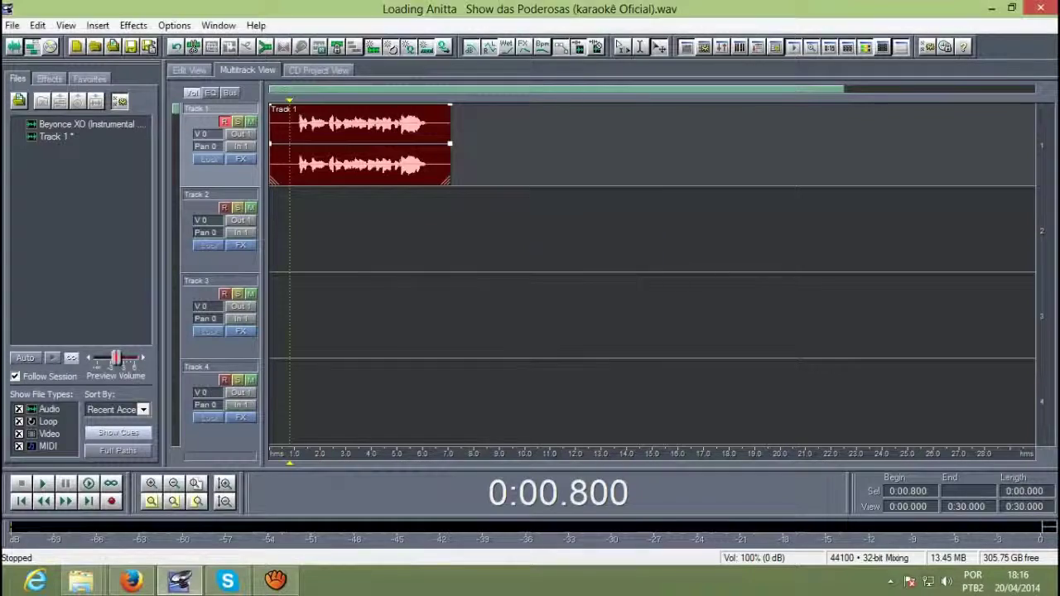
# Place the imported instrumental at the start of Track 2 and move the Track 1 vocal clip and cursor to about 3.3 seconds.
pyautogui.moveTo(83, 124); pyautogui.dragTo(273, 232)
pyautogui.moveTo(360, 145); pyautogui.dragTo(444, 145)
pyautogui.moveTo(289, 100); pyautogui.dragTo(353, 100)
pyautogui.scroll(3, 375, 146)
pyautogui.scroll(-5, 375, 100)
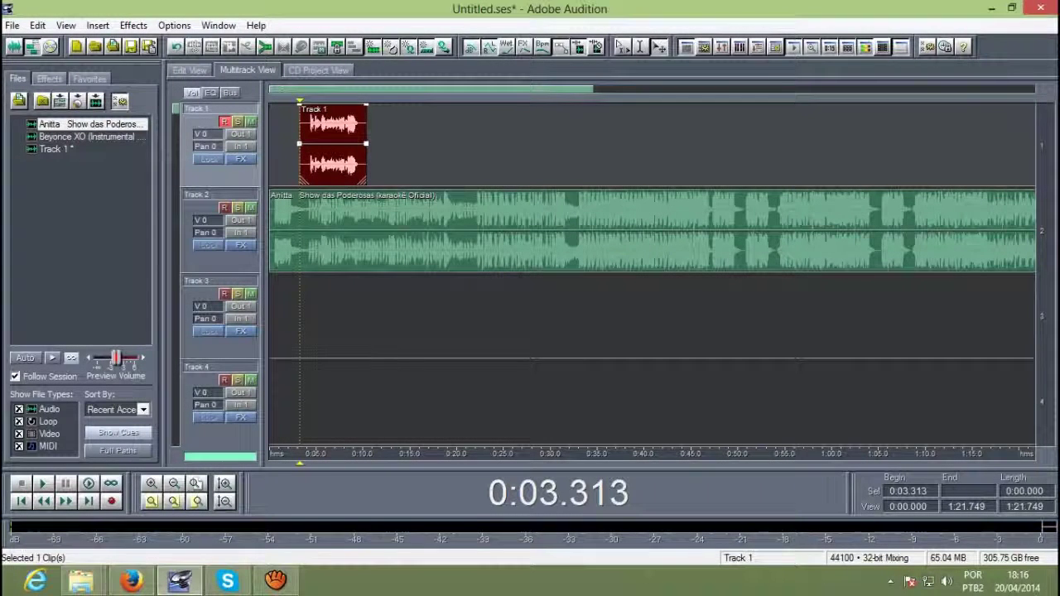
# Move the Track 1 vocal clip to about 12 seconds and play the mix from about 3.3 seconds.
pyautogui.moveTo(333, 145); pyautogui.dragTo(412, 133)
pyautogui.moveTo(412, 219)
pyautogui.mouseDown()
pyautogui.moveTo(462, 220)
pyautogui.moveTo(412, 219)
pyautogui.mouseUp()
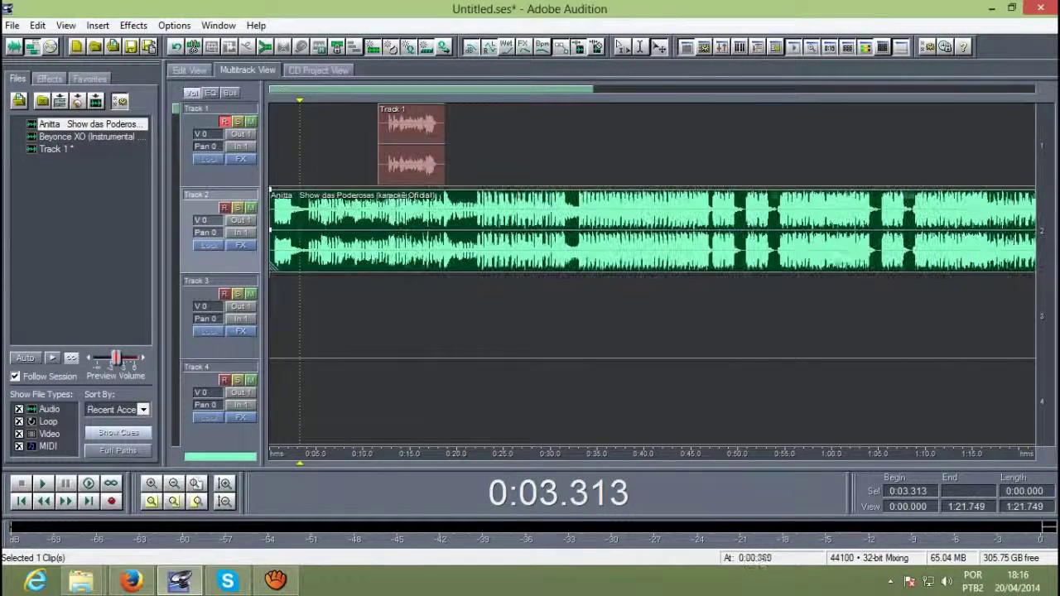
pyautogui.scroll(2, 293, 219)
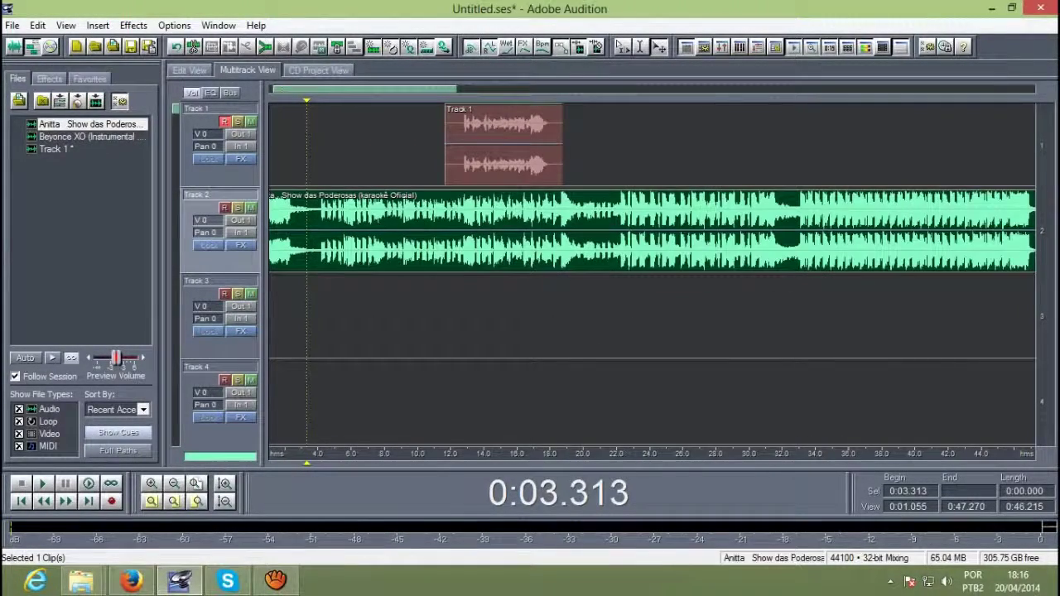
pyautogui.press('-')
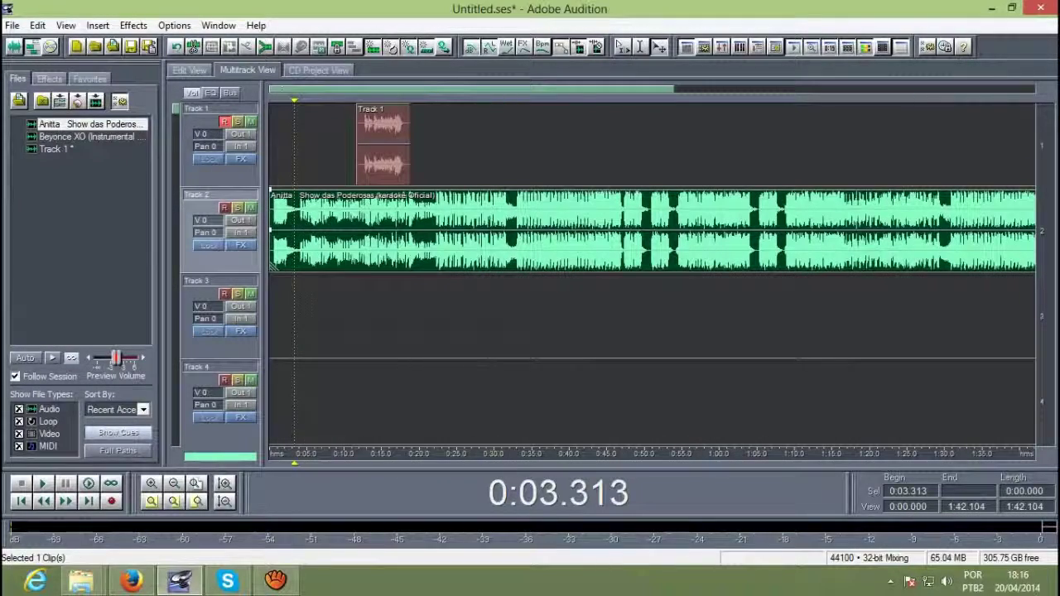
pyautogui.press('space')
pyautogui.press('space')
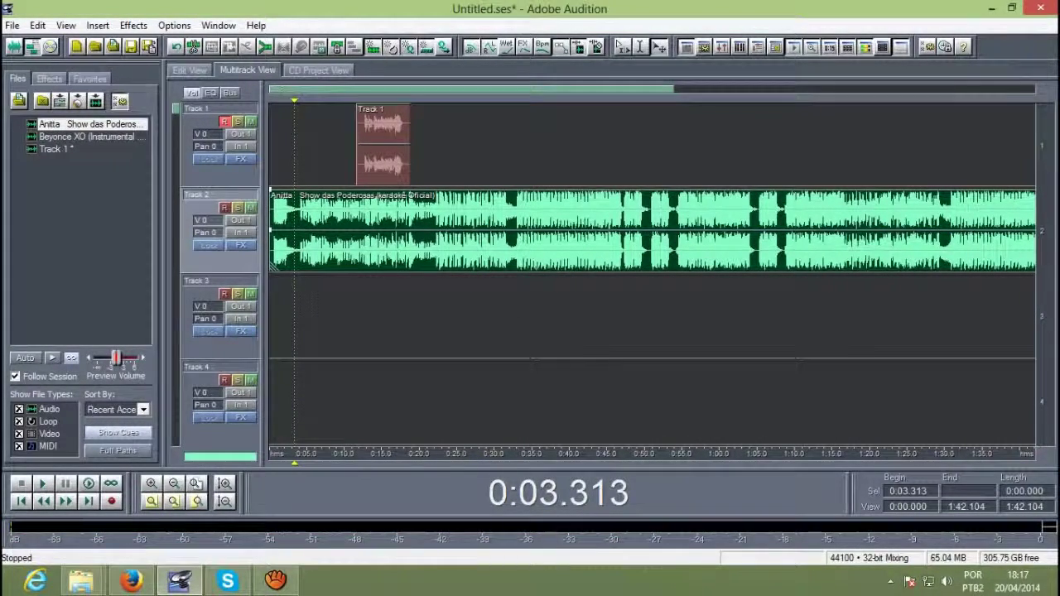
pyautogui.press('space')
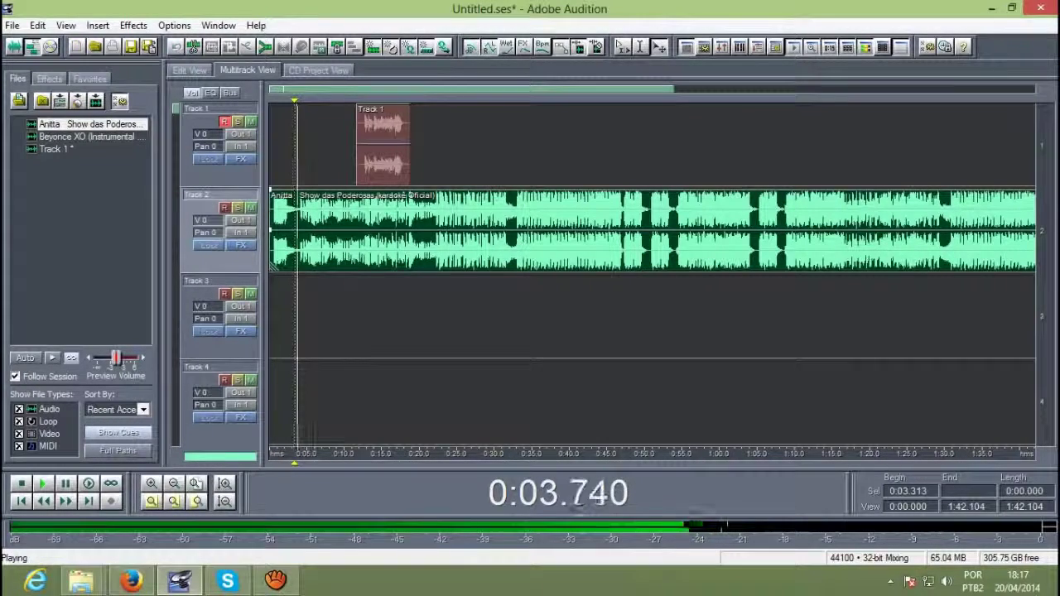
pyautogui.press('=')
pyautogui.press('space')
# Move the vocal clip to about 24.5 seconds, set the cursor at about 17.2 seconds, and play the instrumental from there.
pyautogui.moveTo(294, 100); pyautogui.dragTo(511, 109)
pyautogui.press('space')
pyautogui.press('space')
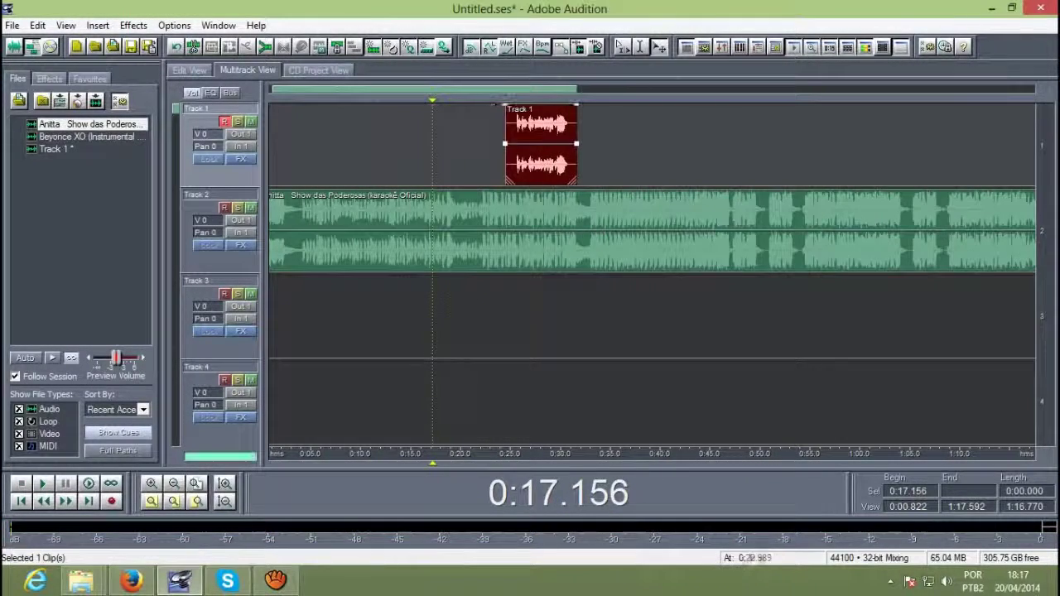
pyautogui.press('space')
pyautogui.scroll(-1, 652, 274)
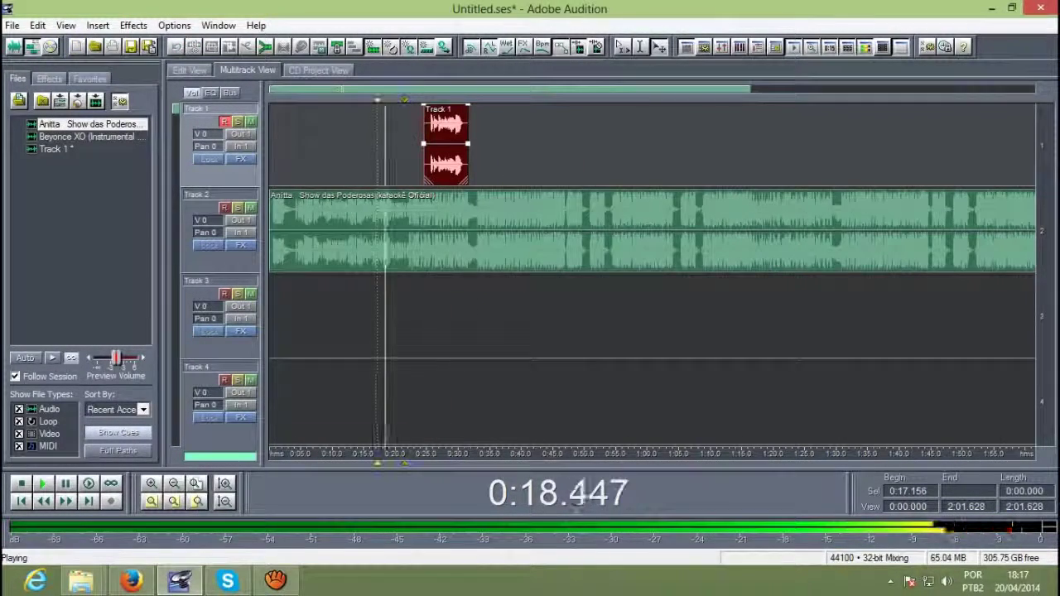
pyautogui.press('space')
# Move the Track 1 vocal clip back to start at the cursor at 17.156 seconds and briefly play the mix.
pyautogui.scroll(2, 652, 273)
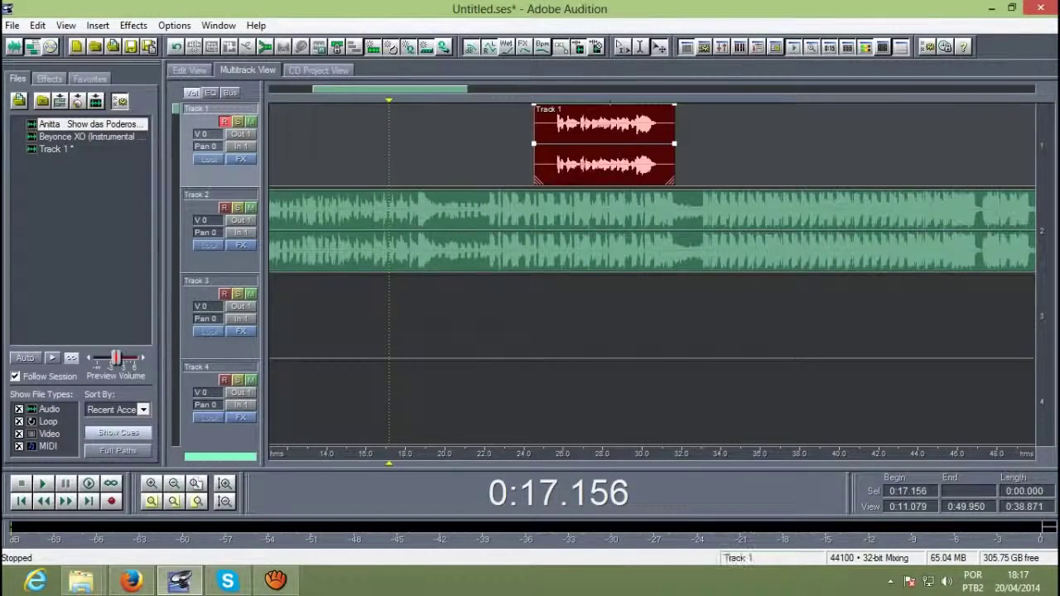
pyautogui.moveTo(604, 145); pyautogui.dragTo(481, 145)
pyautogui.moveTo(415, 124); pyautogui.dragTo(392, 124)
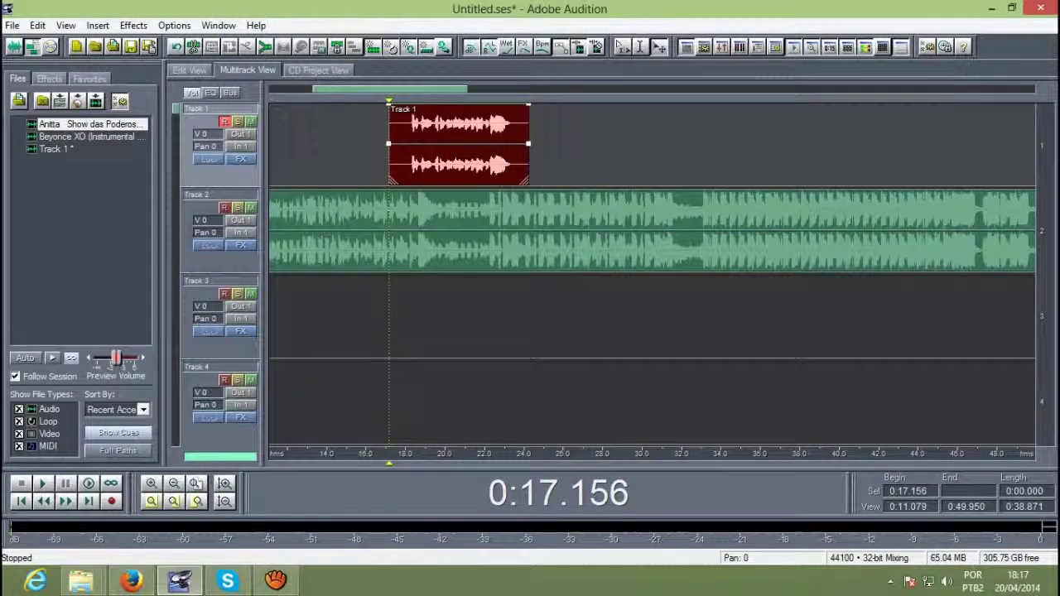
pyautogui.press('space')
# Move the Track 1 vocal clip slightly earlier to start at about 17.0 seconds and briefly play the mix.
pyautogui.press('space')
pyautogui.press('=')
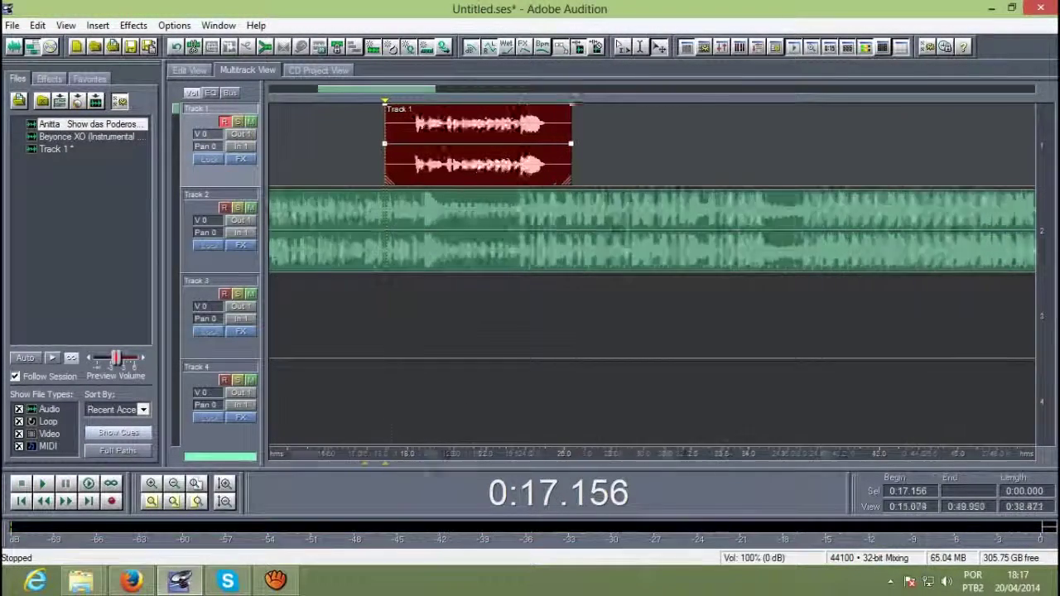
pyautogui.press('=')
pyautogui.moveTo(404, 124); pyautogui.dragTo(394, 124)
pyautogui.press('space')
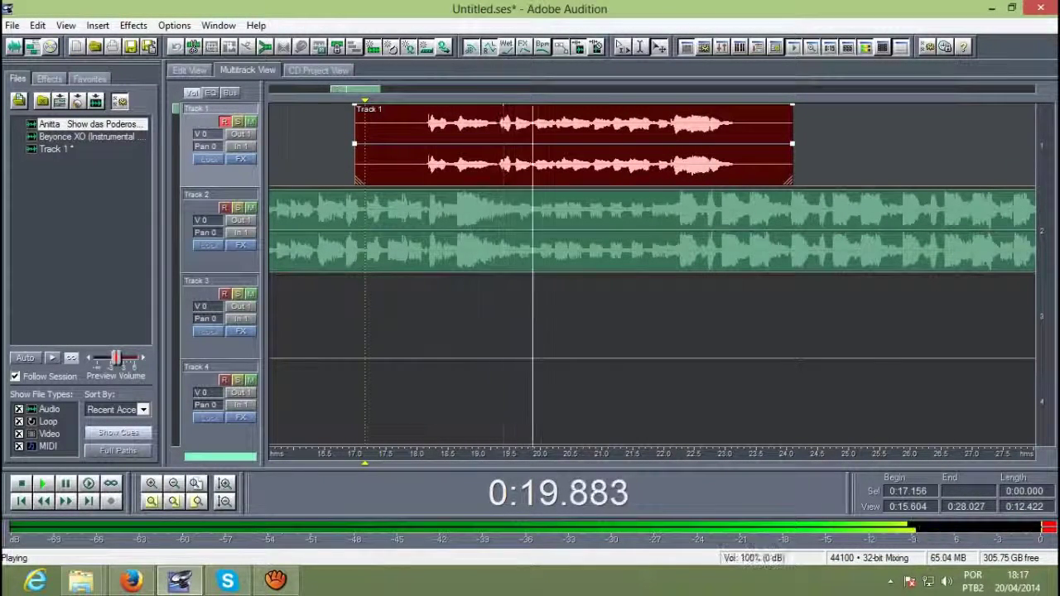
pyautogui.press('-')
pyautogui.press('-')
pyautogui.press('space')
# Set the cursor at 17.000 seconds, where the vocal clip starts, and briefly play the mix from there.
pyautogui.press('-')
pyautogui.moveTo(387, 101); pyautogui.dragTo(389, 100)
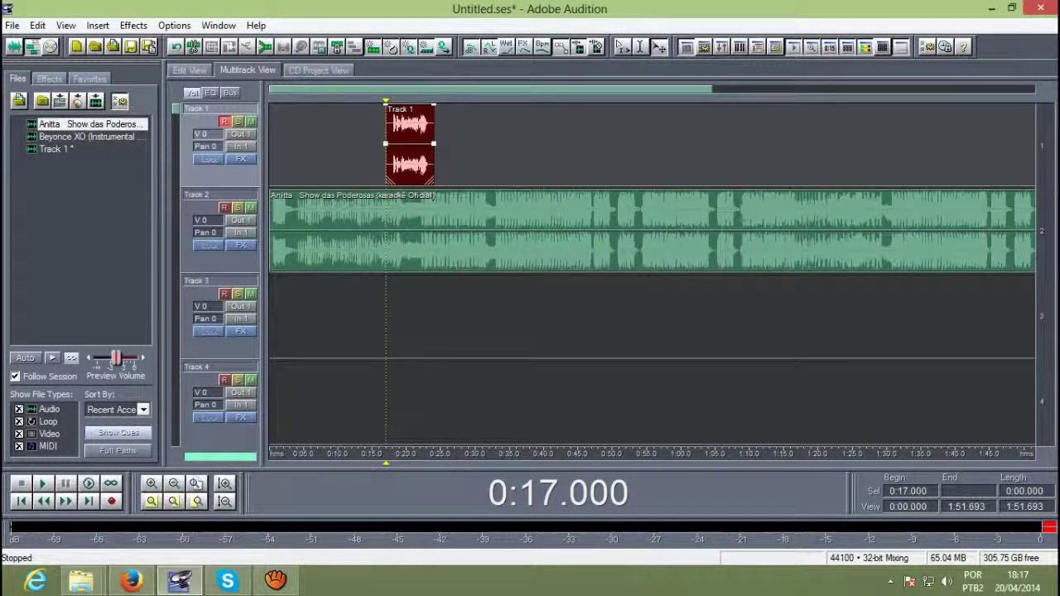
pyautogui.scroll(-2, 652, 273)
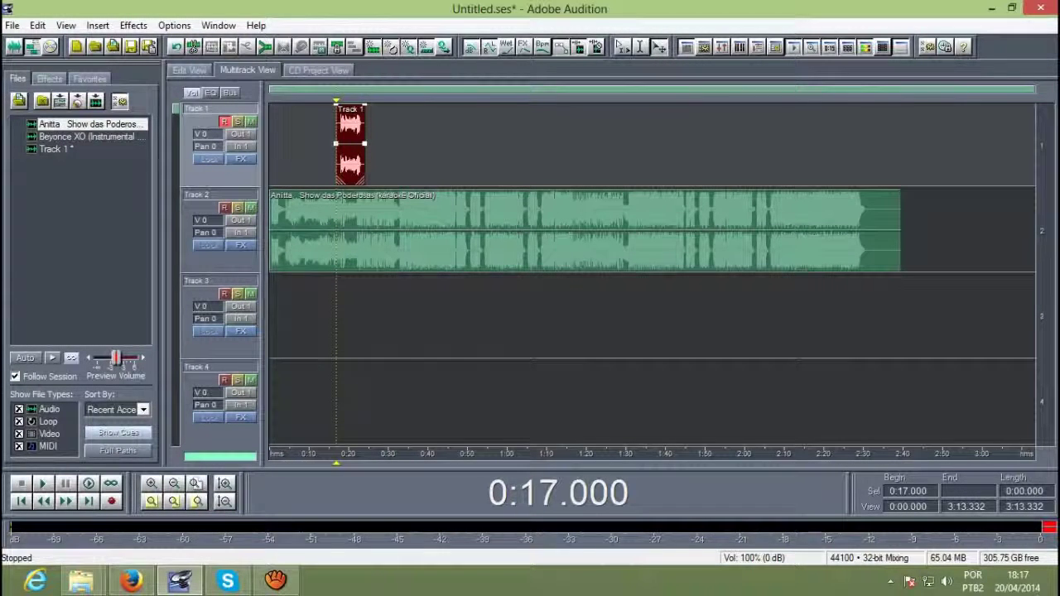
pyautogui.press('space')
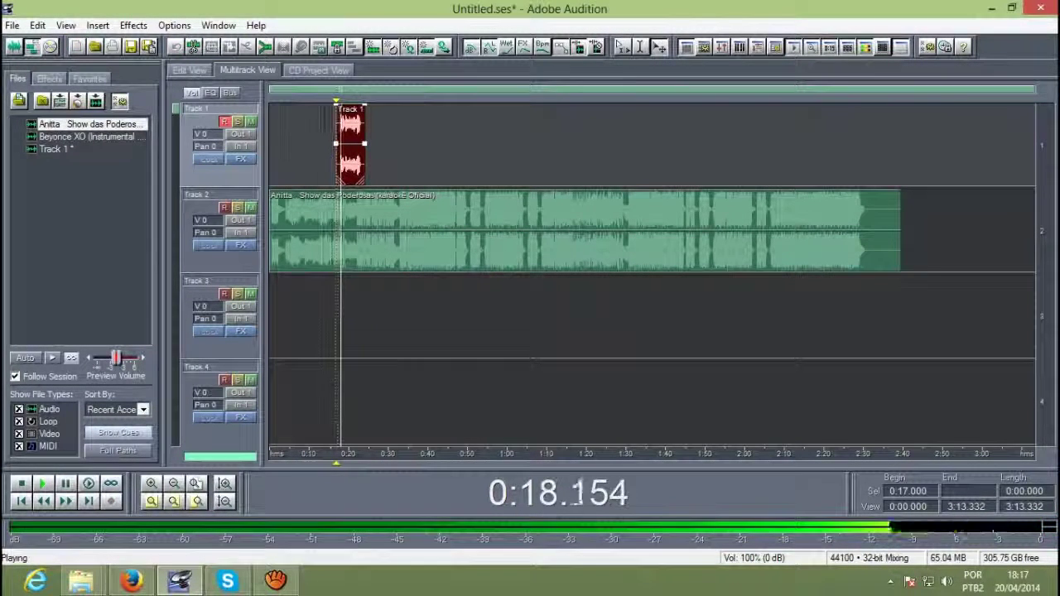
pyautogui.press('space')
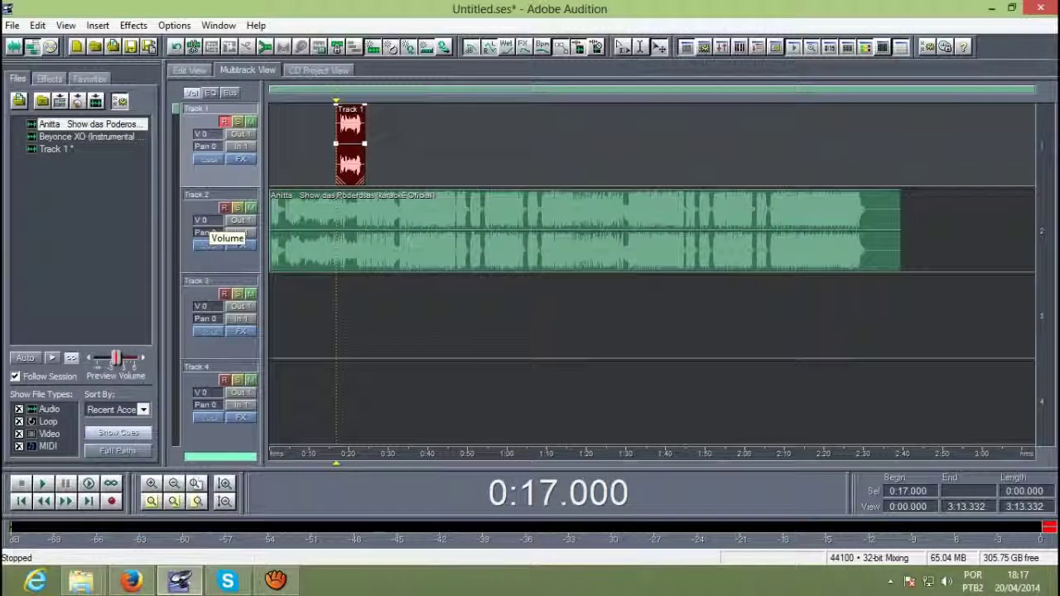
# Lower the volume of the Track 2 instrumental to -6.4 dB.
pyautogui.rightClick(212, 220)
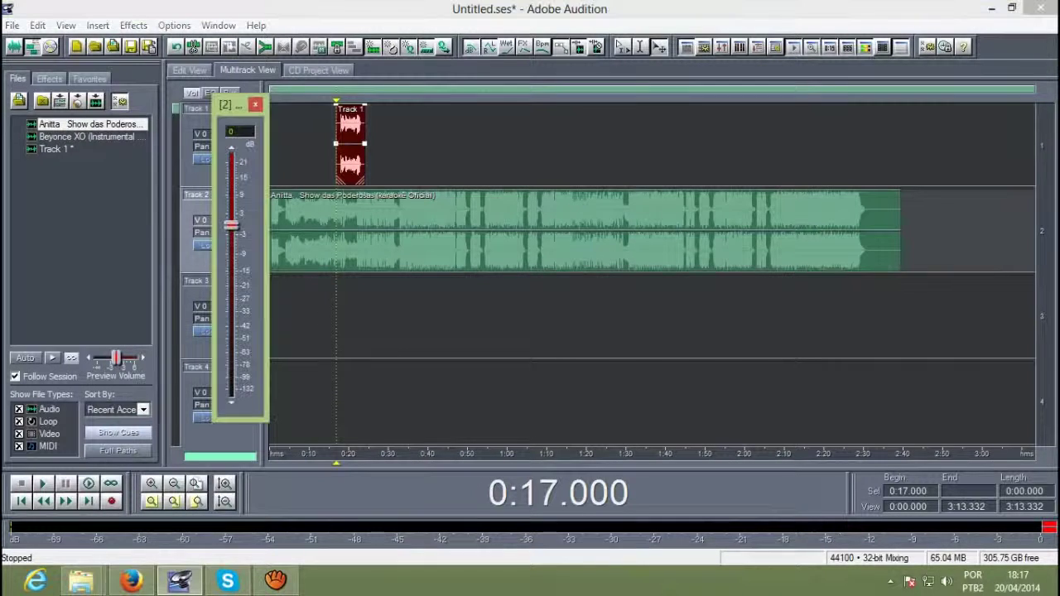
pyautogui.moveTo(231, 225); pyautogui.dragTo(231, 247)
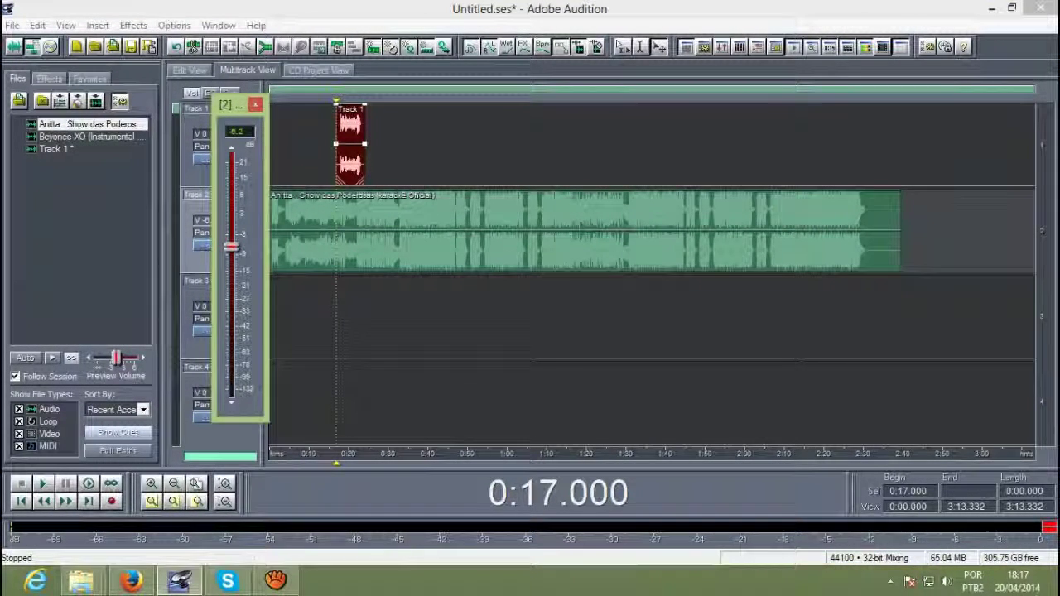
pyautogui.click(256, 104)
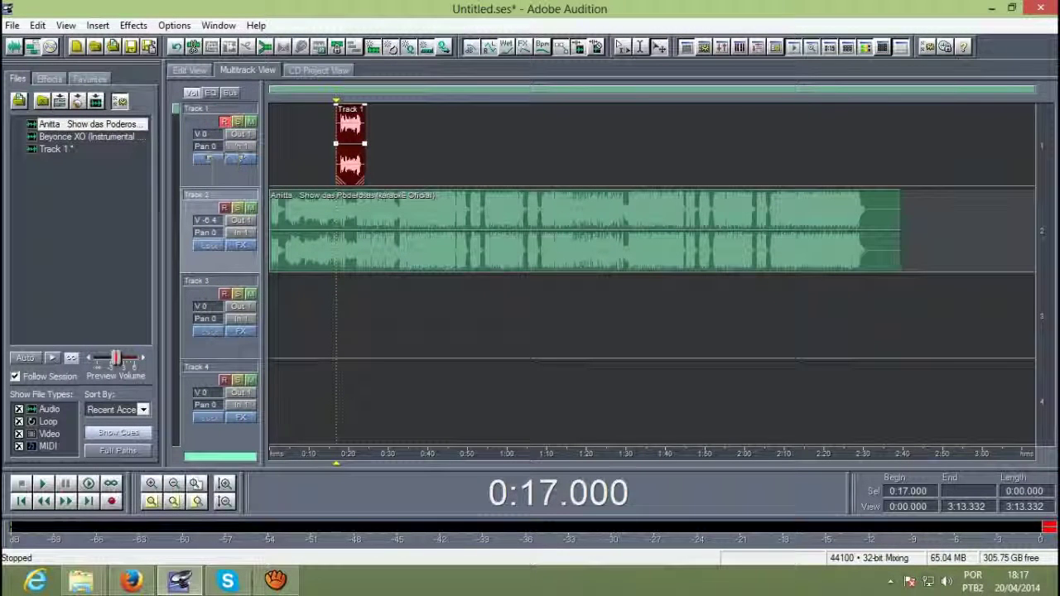
# Raise the volume of the Track 1 vocal to 3.1 dB.
pyautogui.rightClick(211, 134)
pyautogui.moveTo(235, 137)
pyautogui.mouseDown()
pyautogui.moveTo(234, 117)
pyautogui.moveTo(235, 126)
pyautogui.mouseUp()
pyautogui.press('Escape')
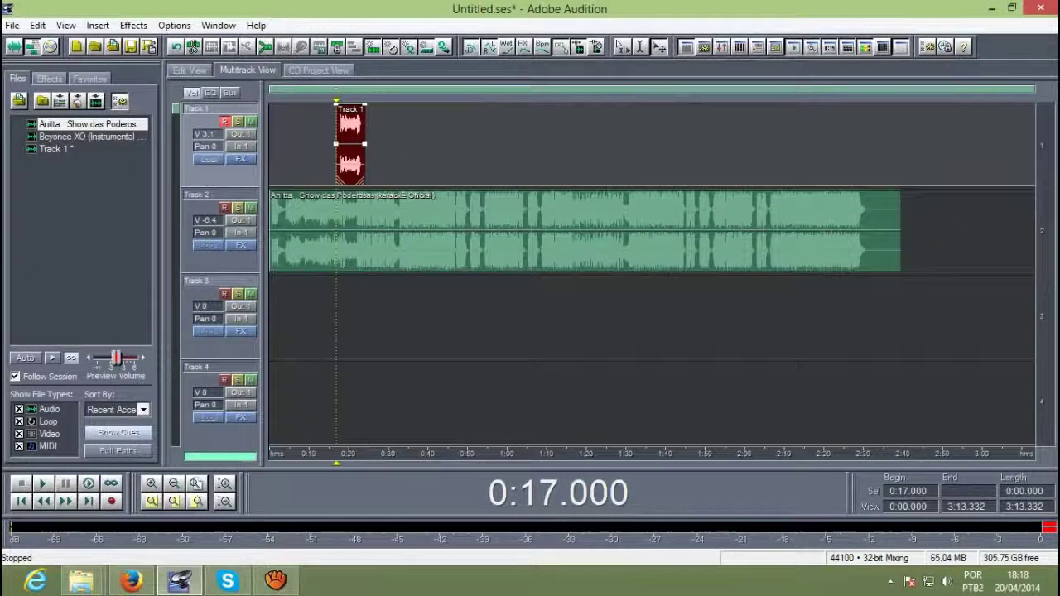
# Play the mix twice from 17 seconds to check the balance between the vocal and the instrumental.
pyautogui.press('space')
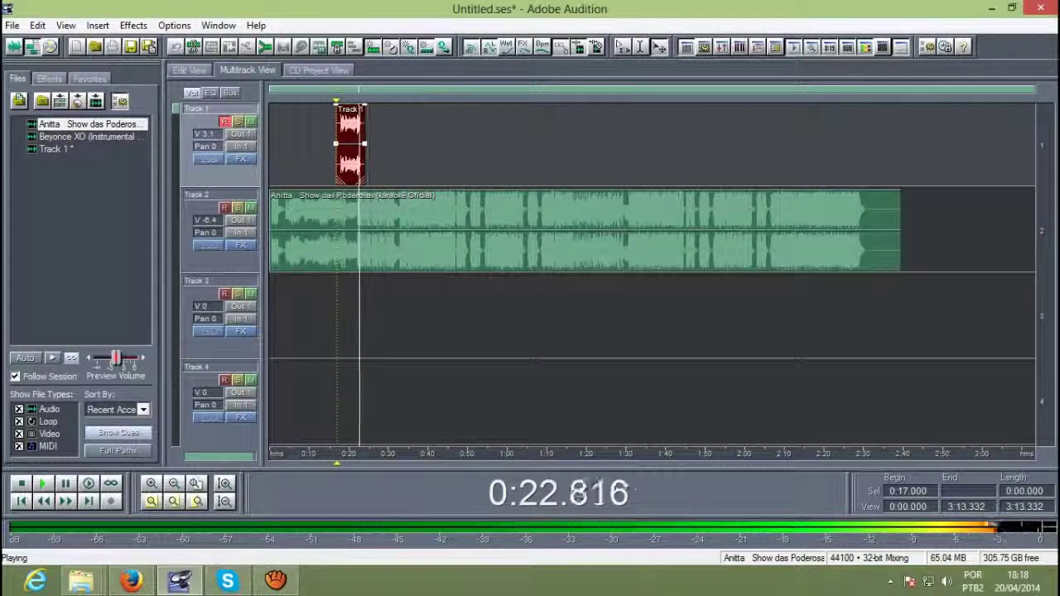
pyautogui.press('space')
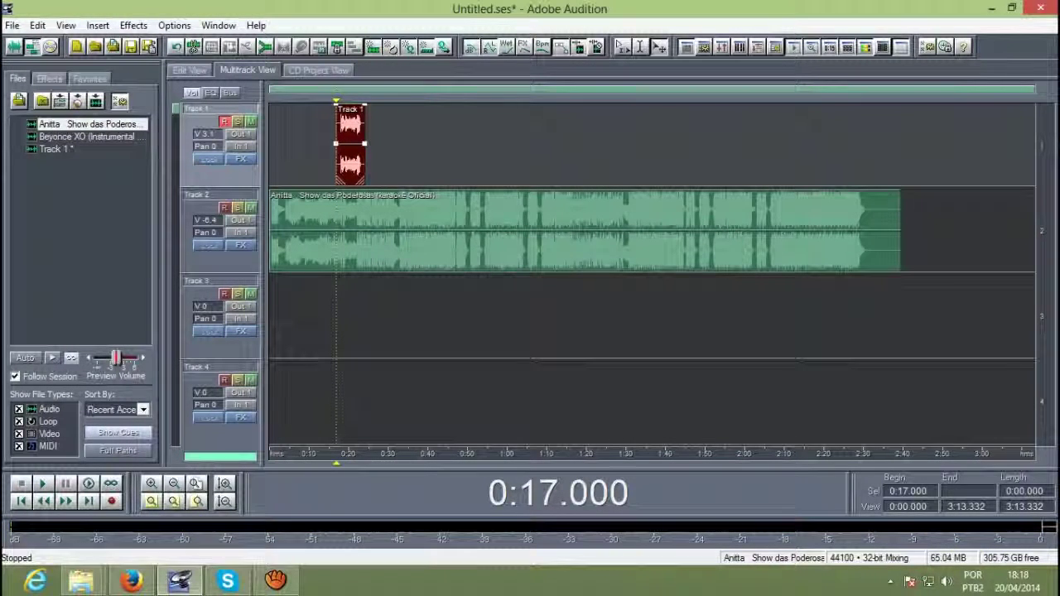
pyautogui.press('space')
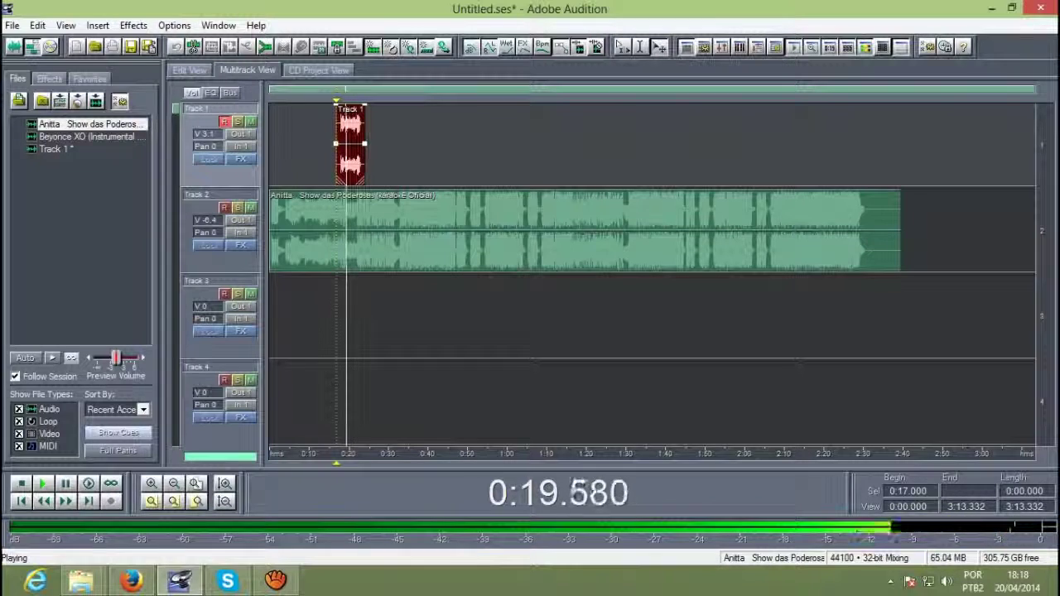
pyautogui.press('space')
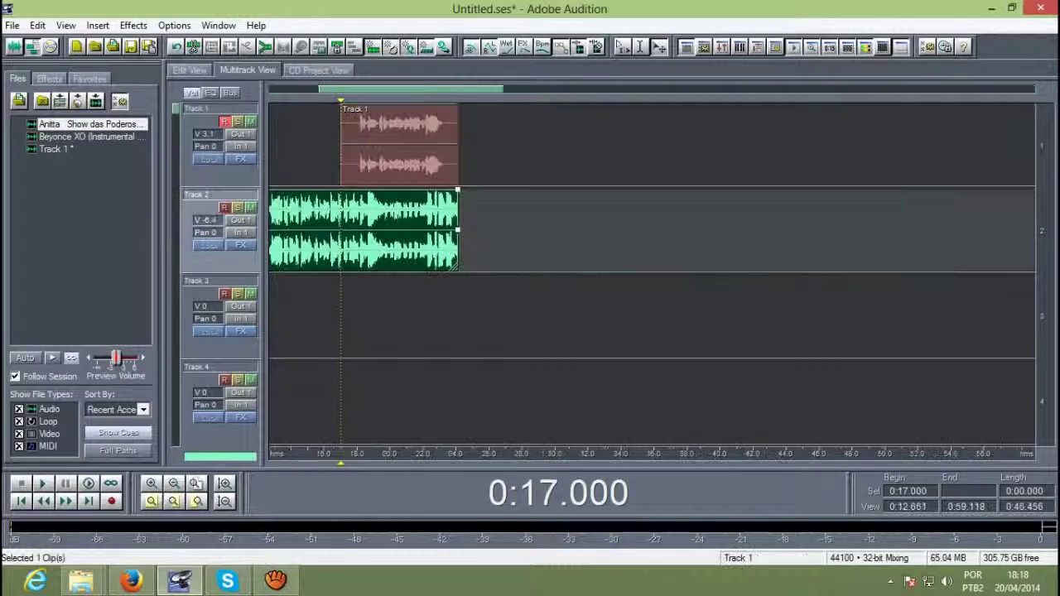
# Try to export the session's audio mixdown as an mp3PRO file named hghghgh in the Cheryl Cole folder.
pyautogui.click(12, 25)
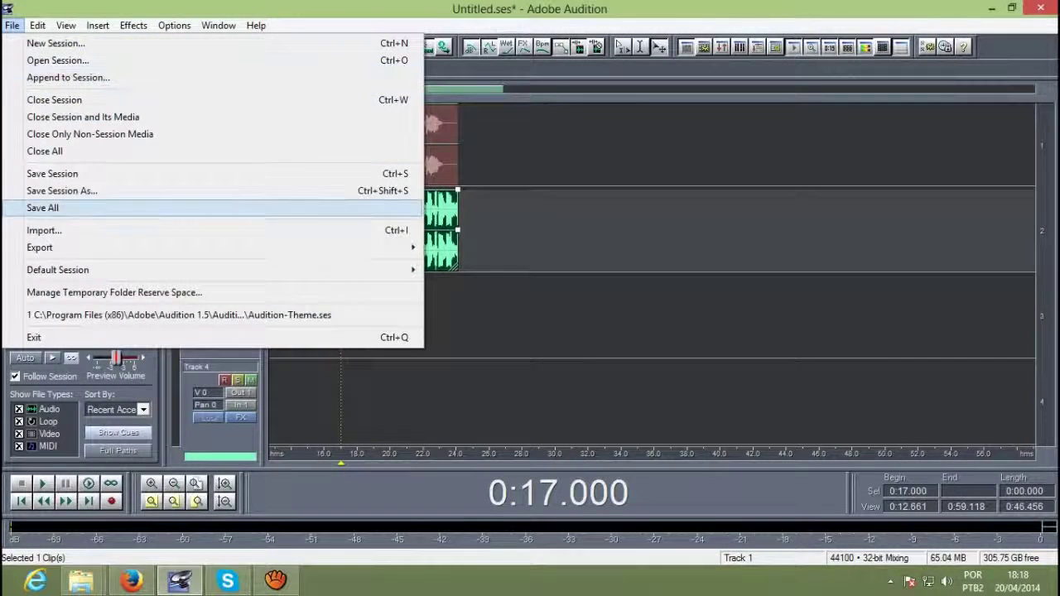
pyautogui.moveTo(165, 248)
pyautogui.click(463, 247)
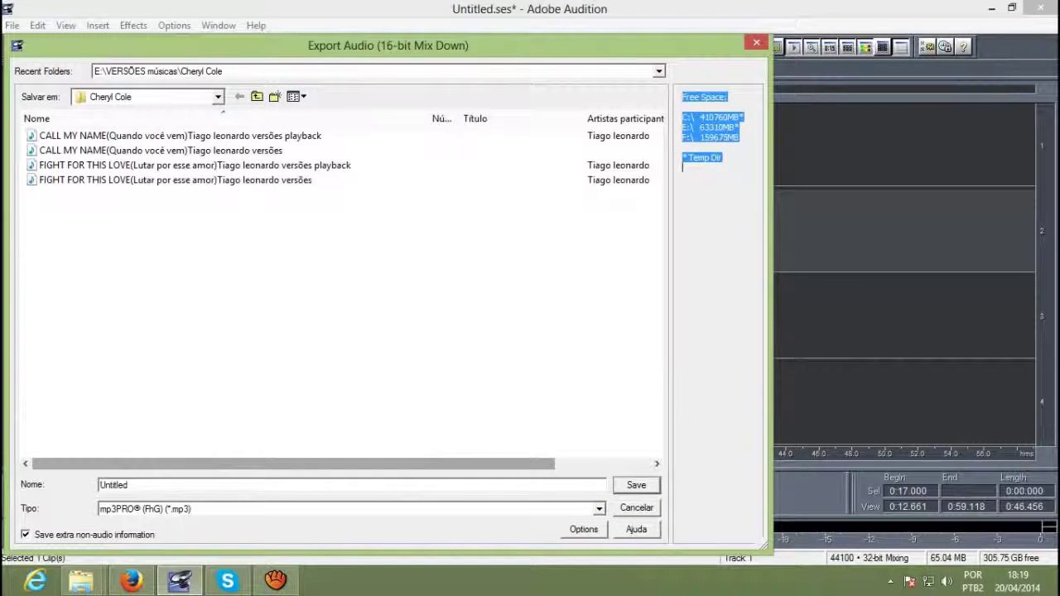
pyautogui.write('hghhghgh')
pyautogui.moveTo(387, 46); pyautogui.dragTo(402, 43)
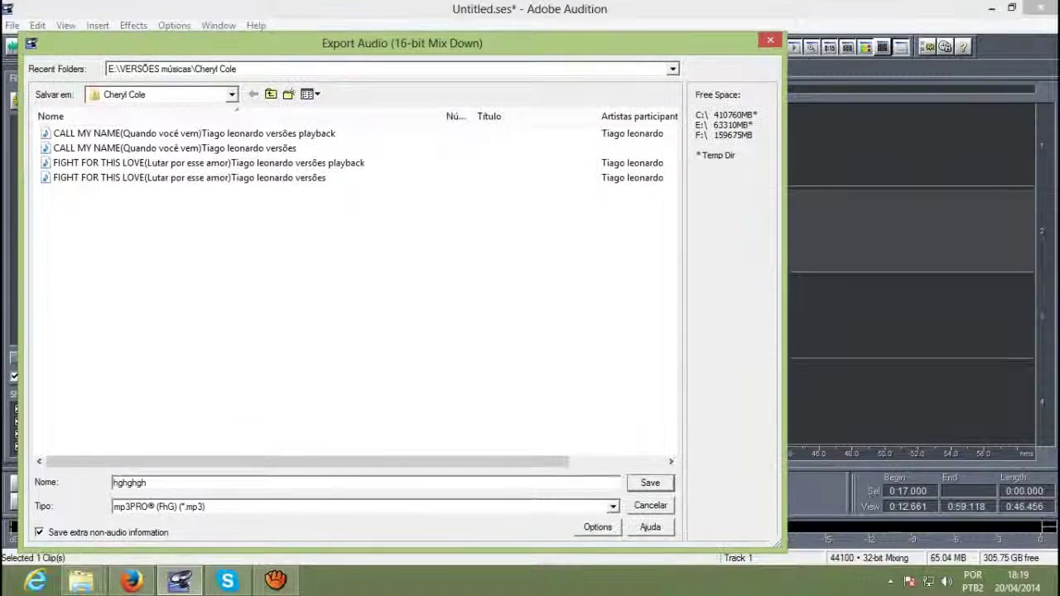
pyautogui.press('Escape')
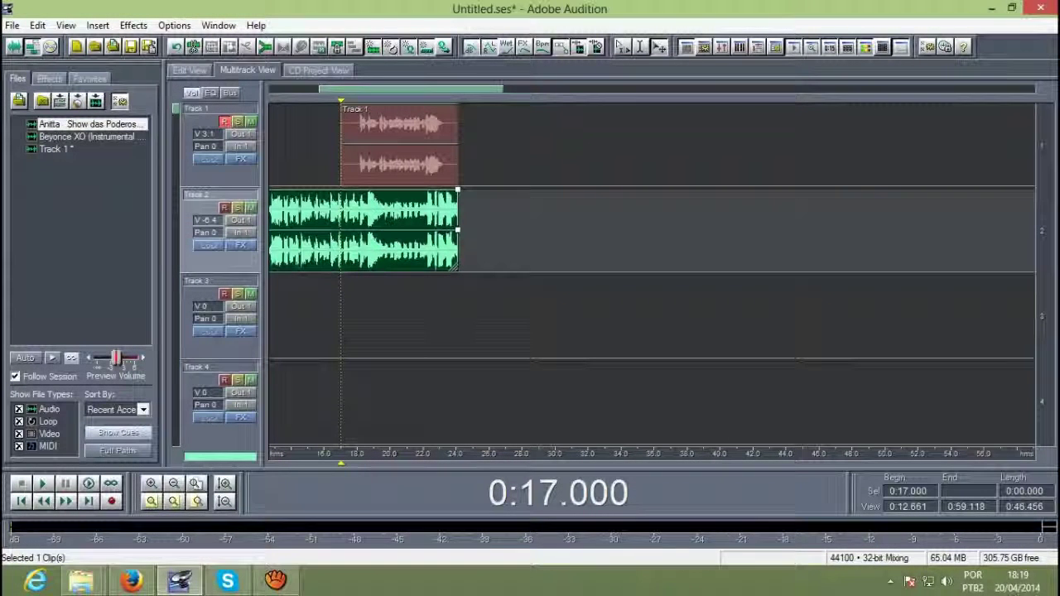
pyautogui.click(275, 581)
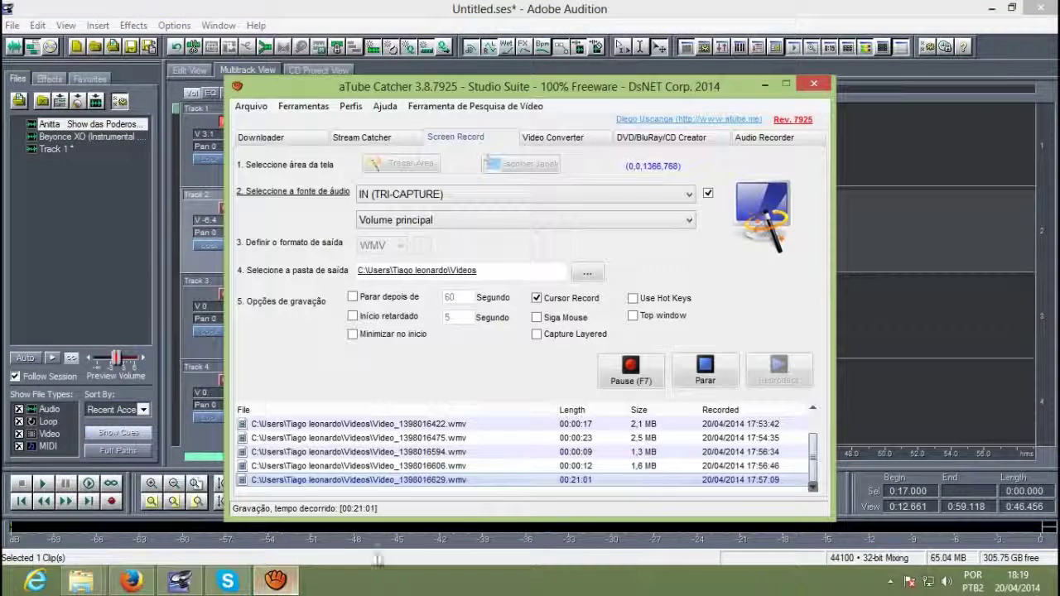